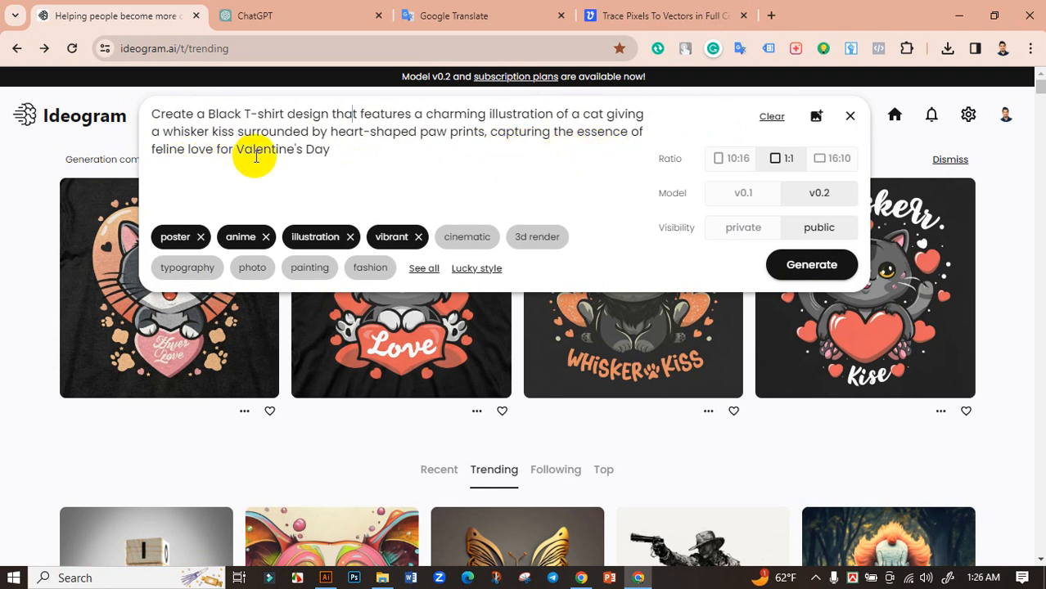
Step: Review the ChatGPT request for 10 T-shirt design AI prompts about cats, love and Valentine's, including the Whisker Kisses and Heart Paws prompt
click(94, 146)
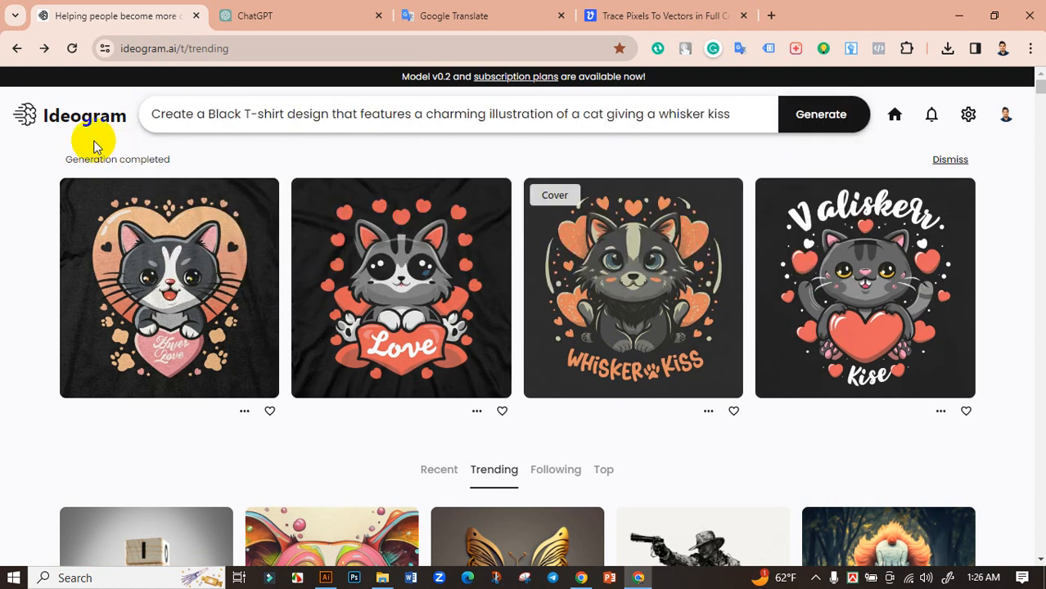
click(282, 12)
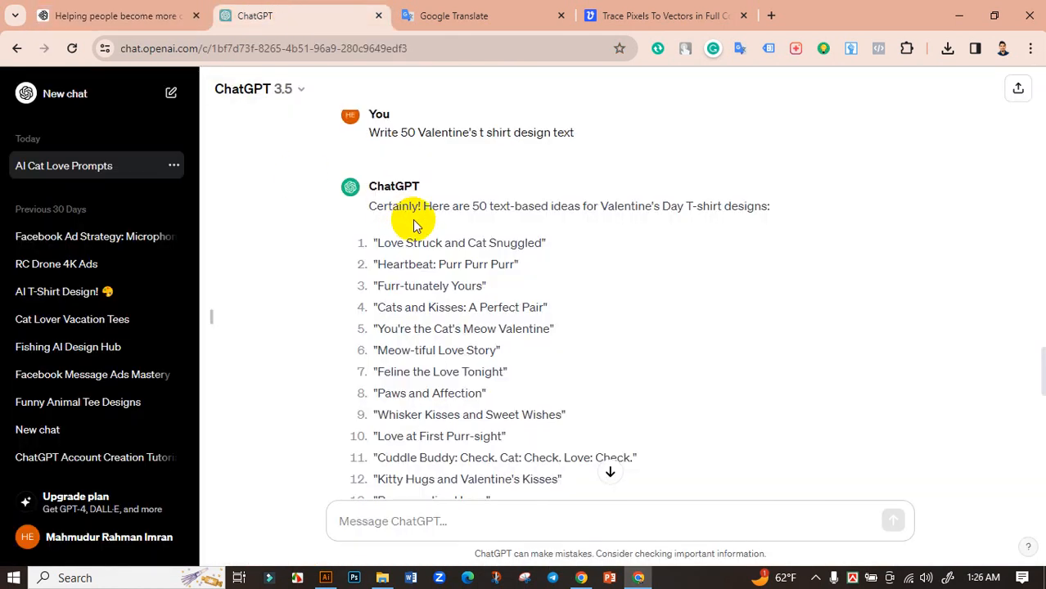
scroll(434, 229, up, 15)
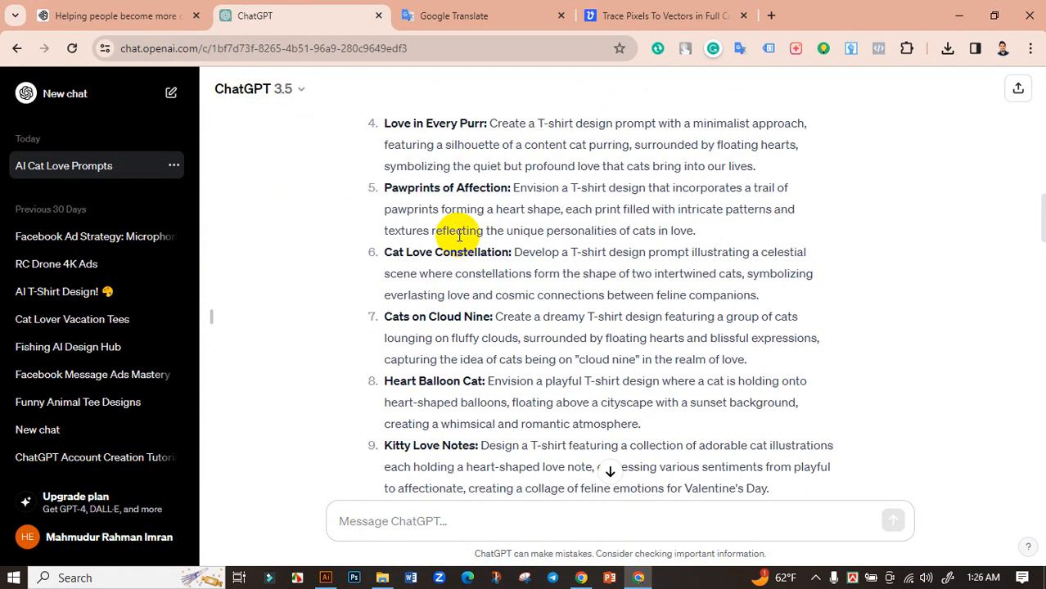
scroll(459, 236, up, 6)
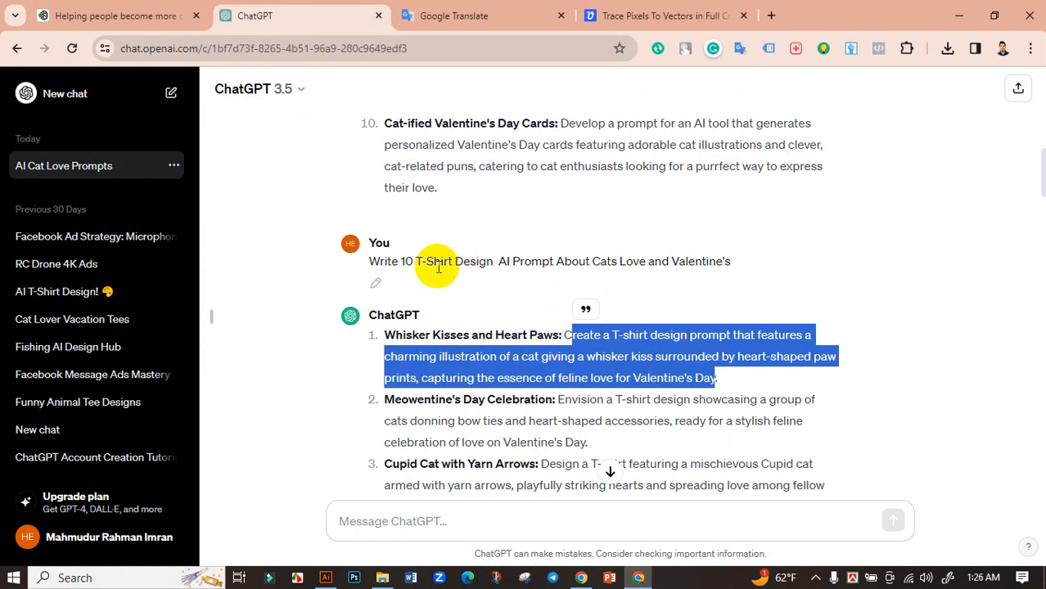
click(439, 268)
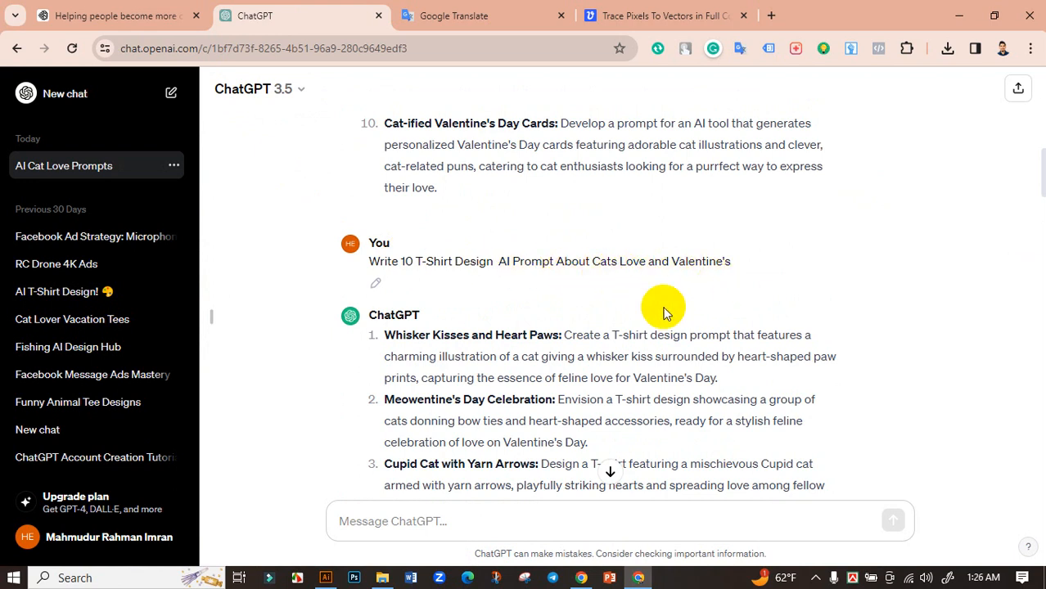
Step: Review the black cat T-shirt prompt in Ideogram along with its style tags, ratio, model and visibility settings
click(59, 12)
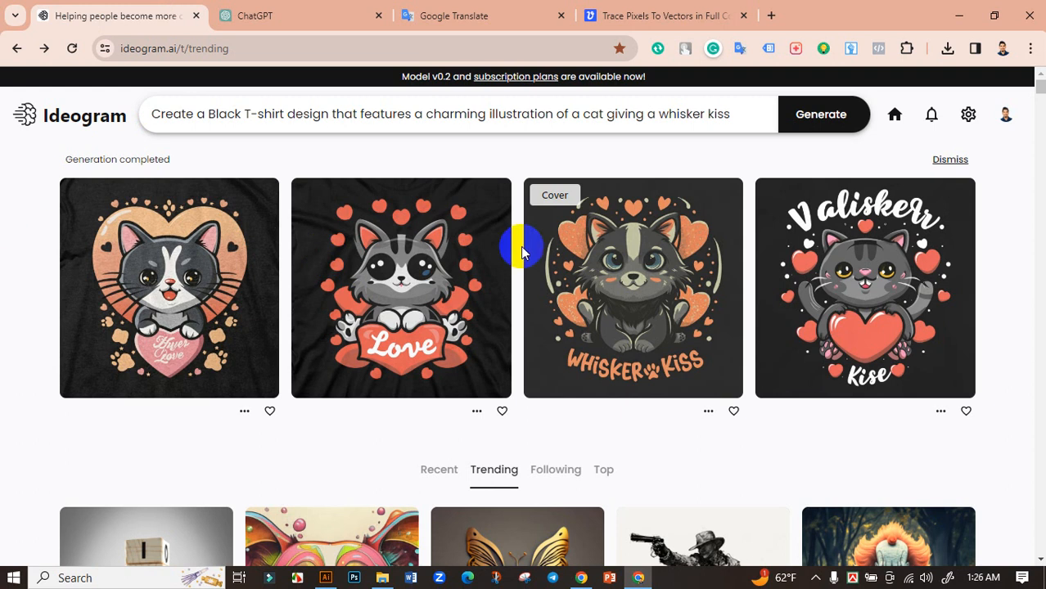
click(598, 115)
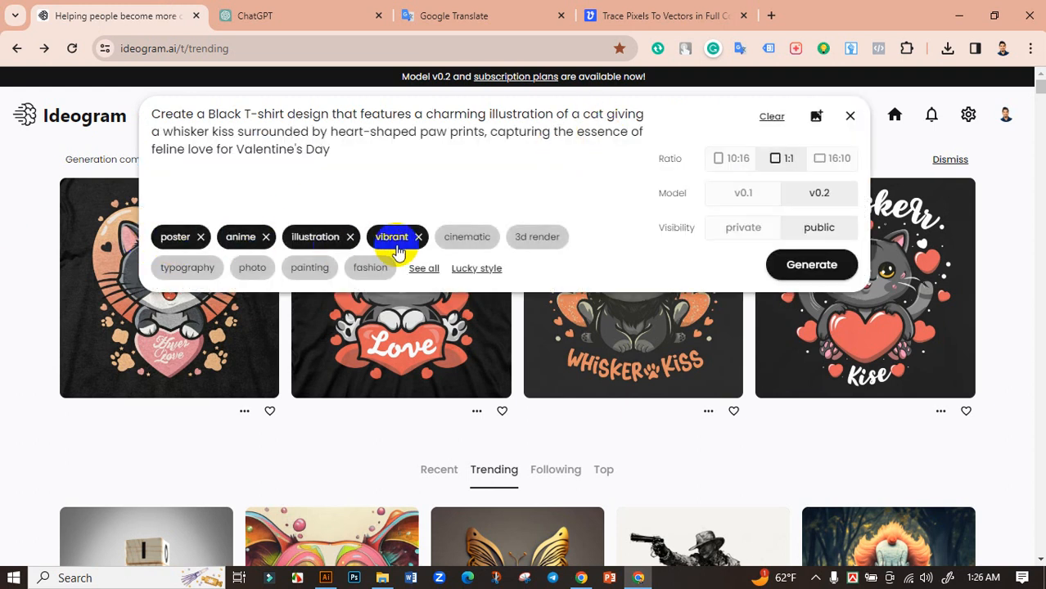
click(10, 197)
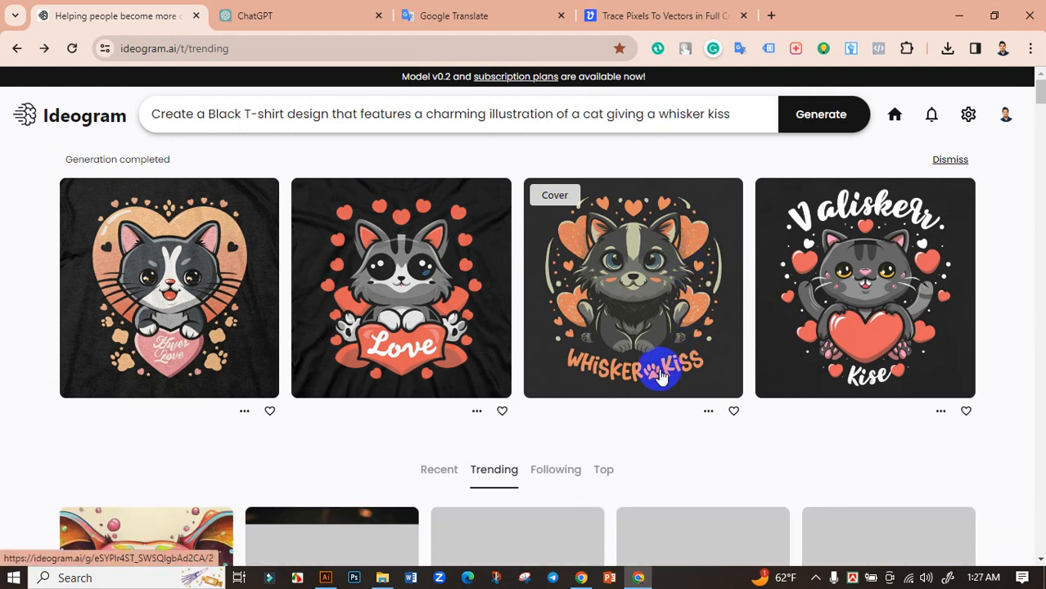
Step: Open the generated cat design lettered "Valiskerr Kise", save its image to the Downloads folder and show the saved file there
click(849, 298)
scroll(527, 304, down, 3)
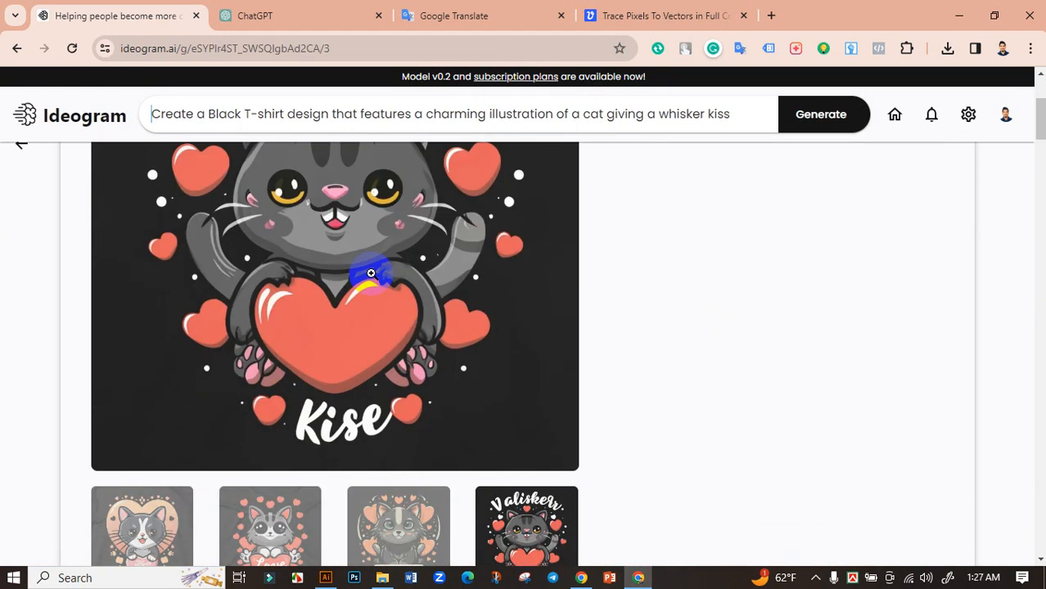
scroll(342, 297, up, 2)
right_click(273, 316)
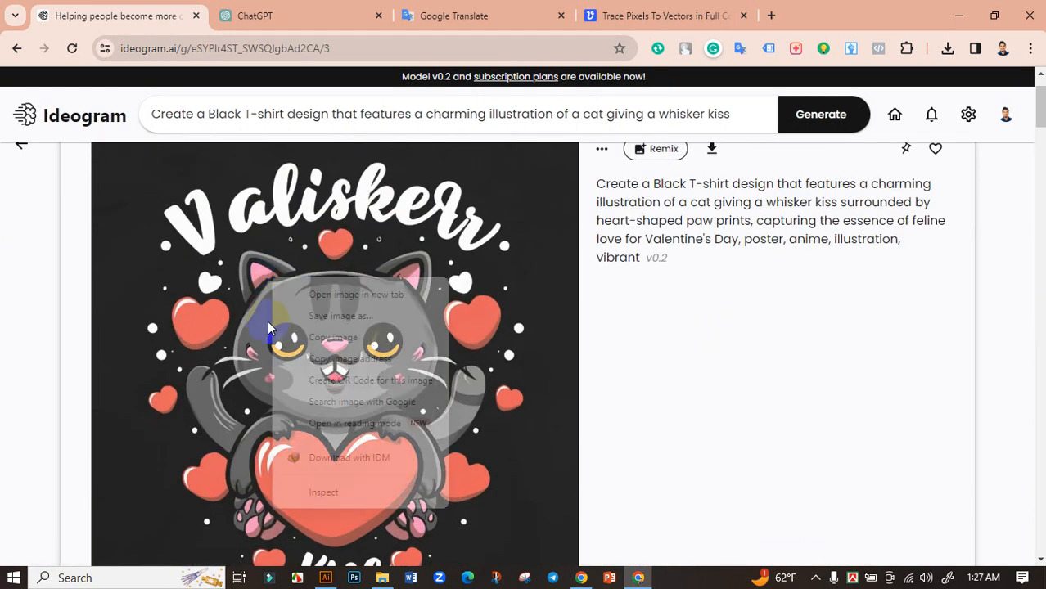
click(328, 319)
click(912, 536)
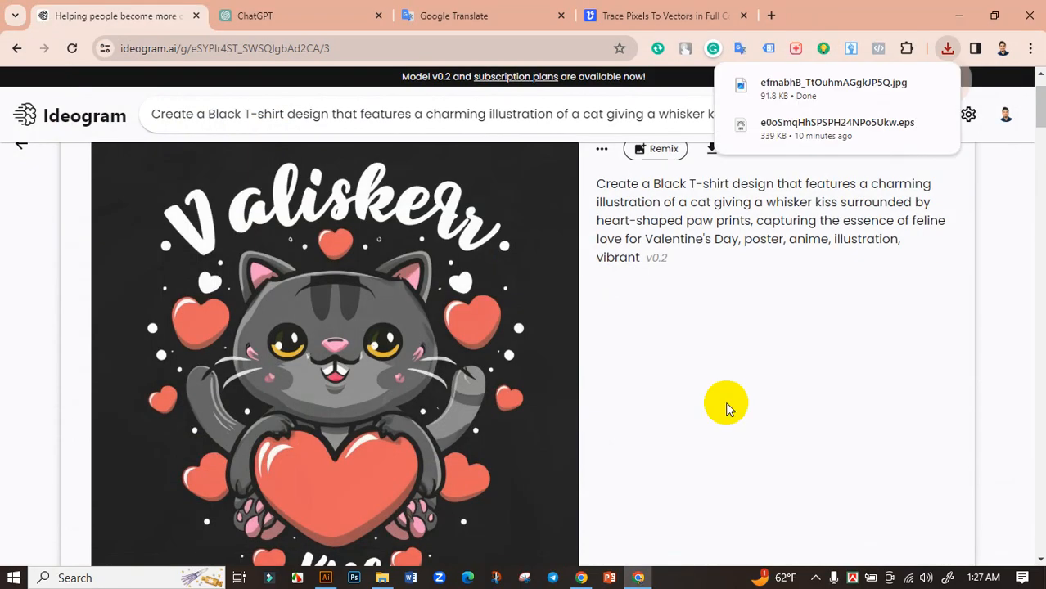
click(903, 86)
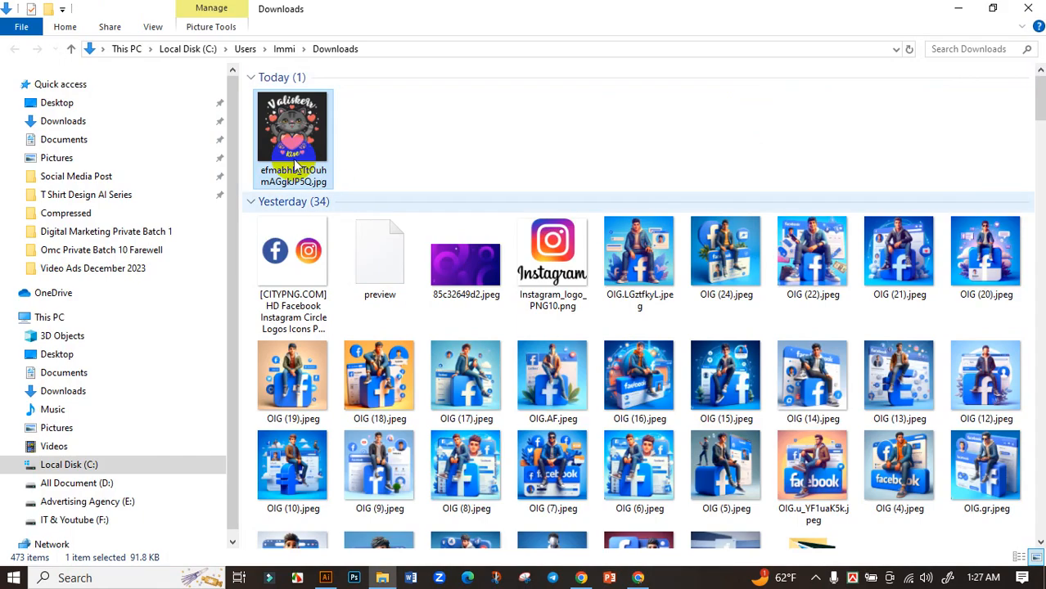
Step: Switch to Vectorizer.AI and upload efmabhB_TtOuhmAGgkJP5Q.jpg from the Downloads folder for vector tracing
click(638, 578)
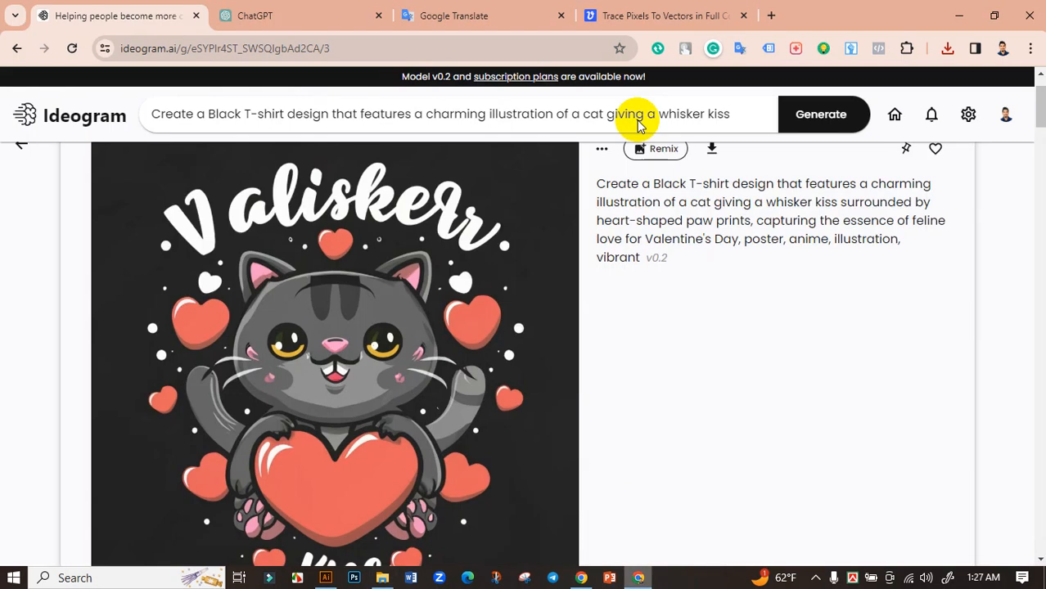
click(660, 15)
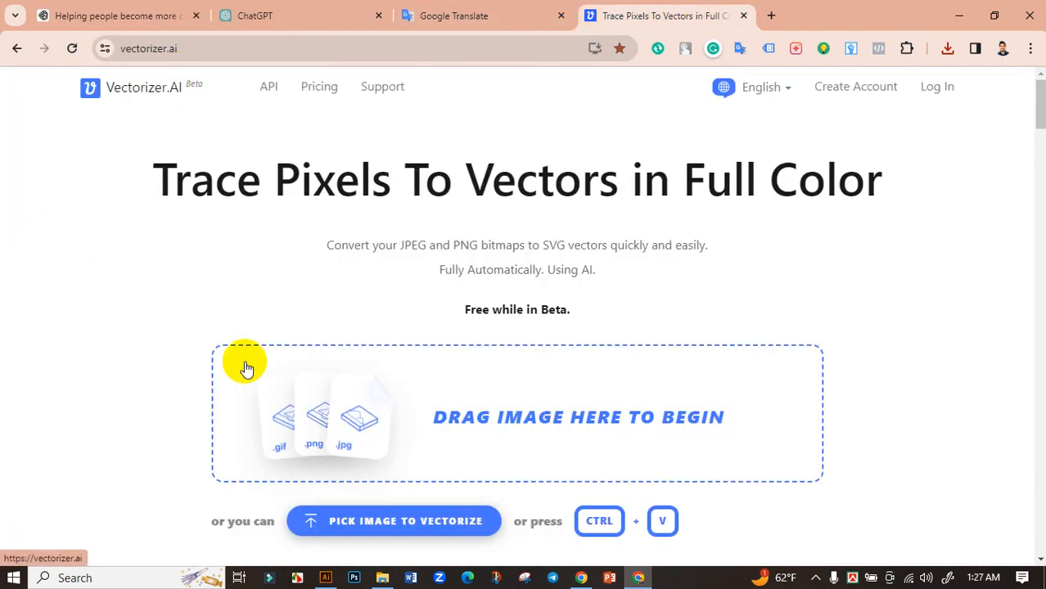
click(326, 413)
click(188, 141)
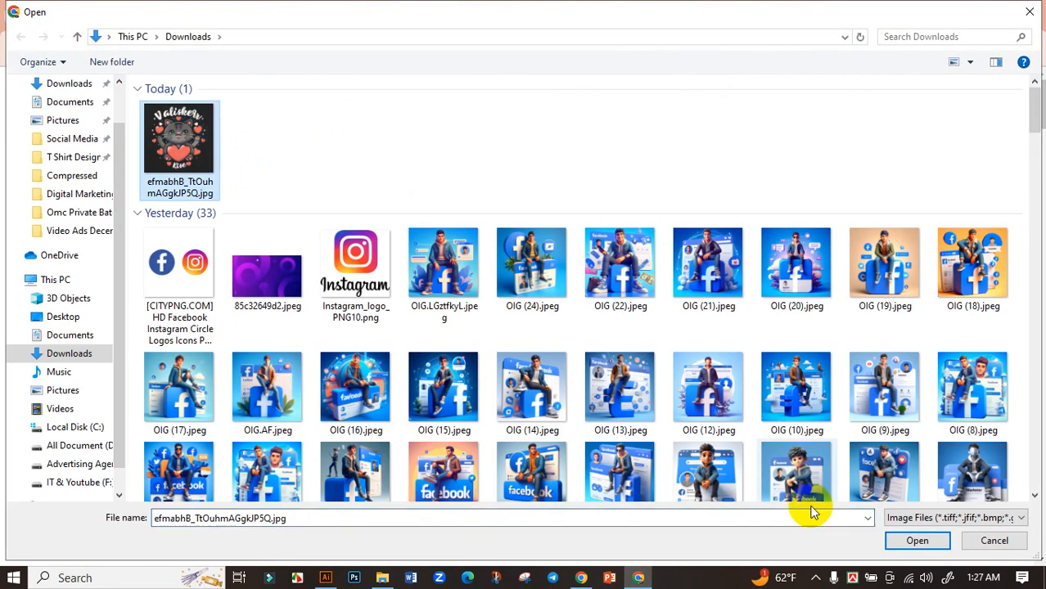
click(902, 541)
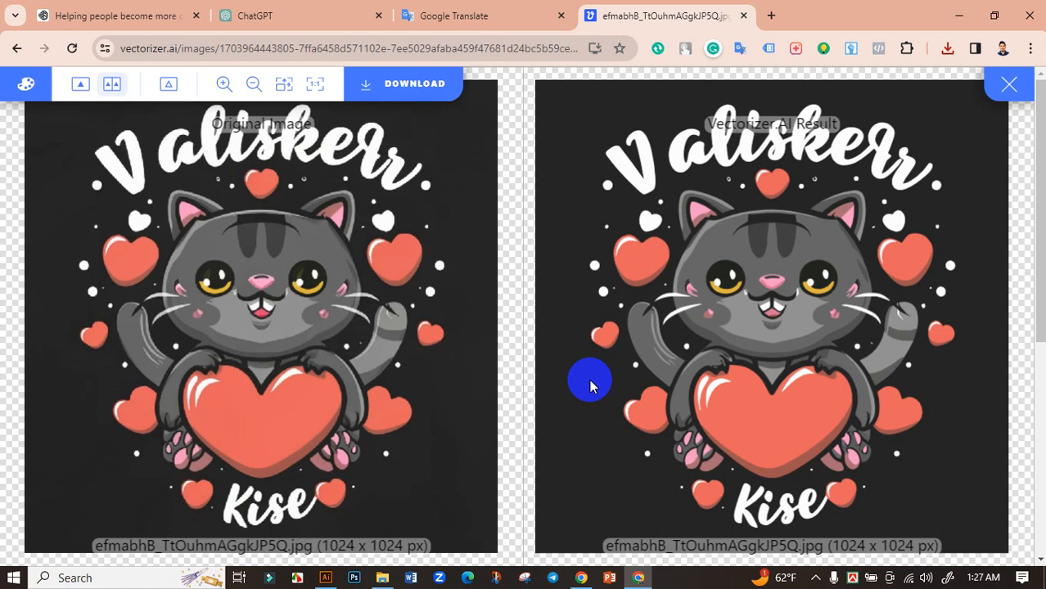
Step: Download the traced result as an EPS with filled shapes and Super Fine tolerance, and show it in the refreshed Downloads folder
click(404, 97)
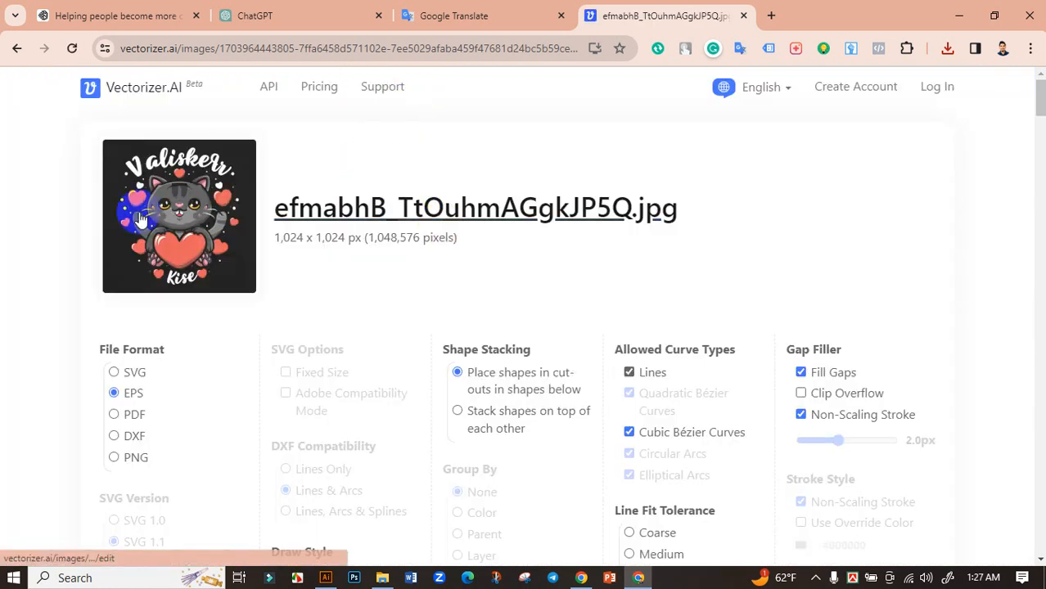
scroll(425, 360, down, 3)
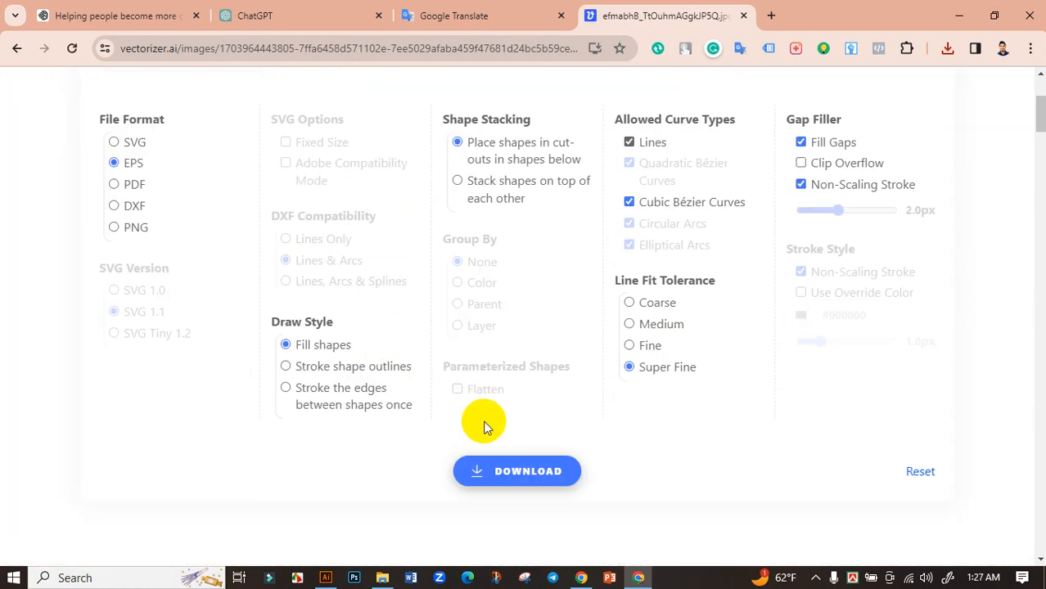
click(494, 473)
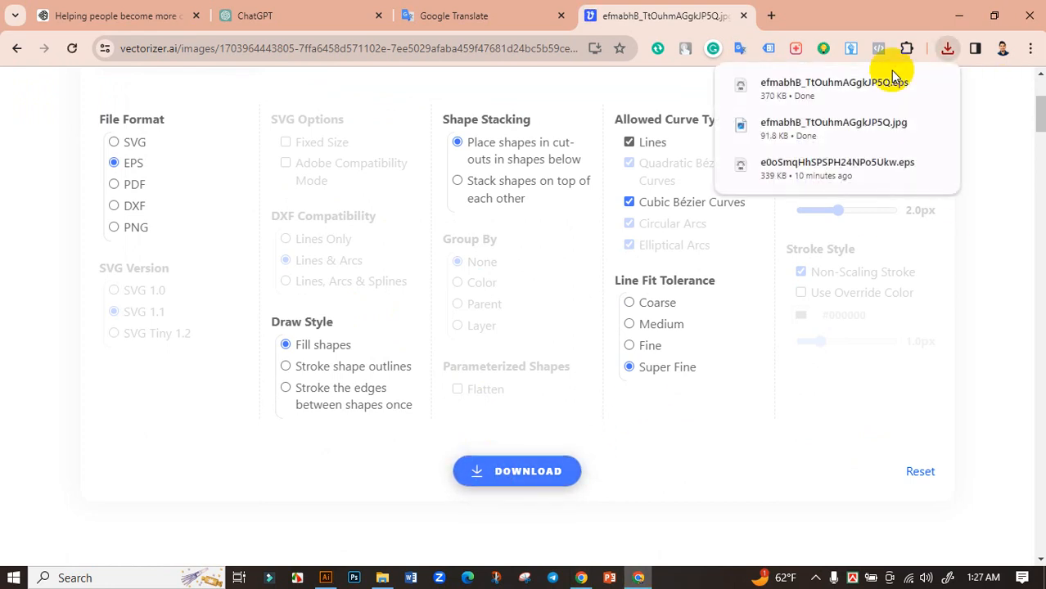
click(920, 85)
right_click(578, 128)
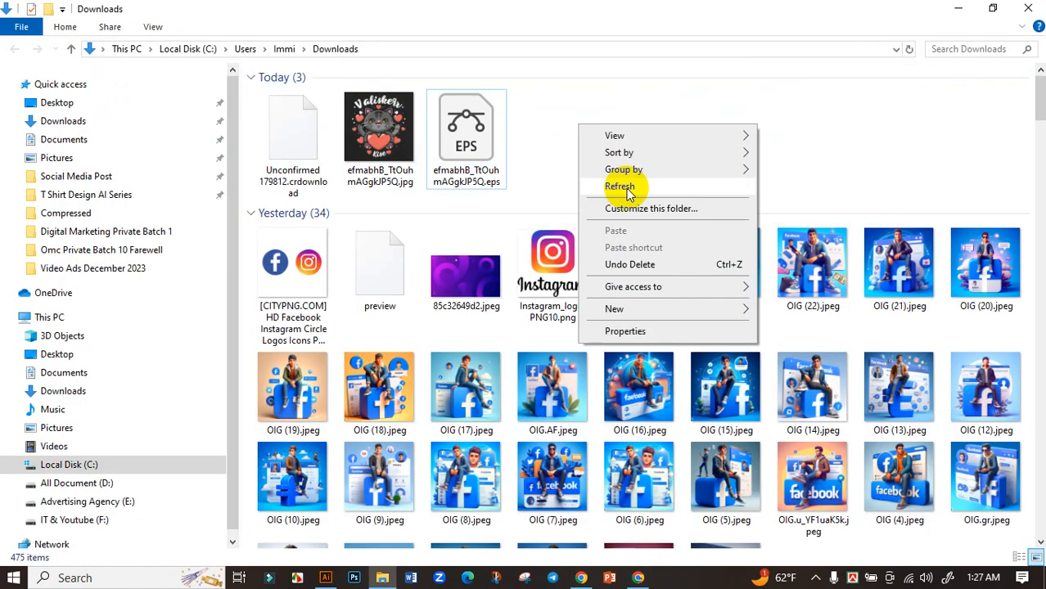
click(606, 187)
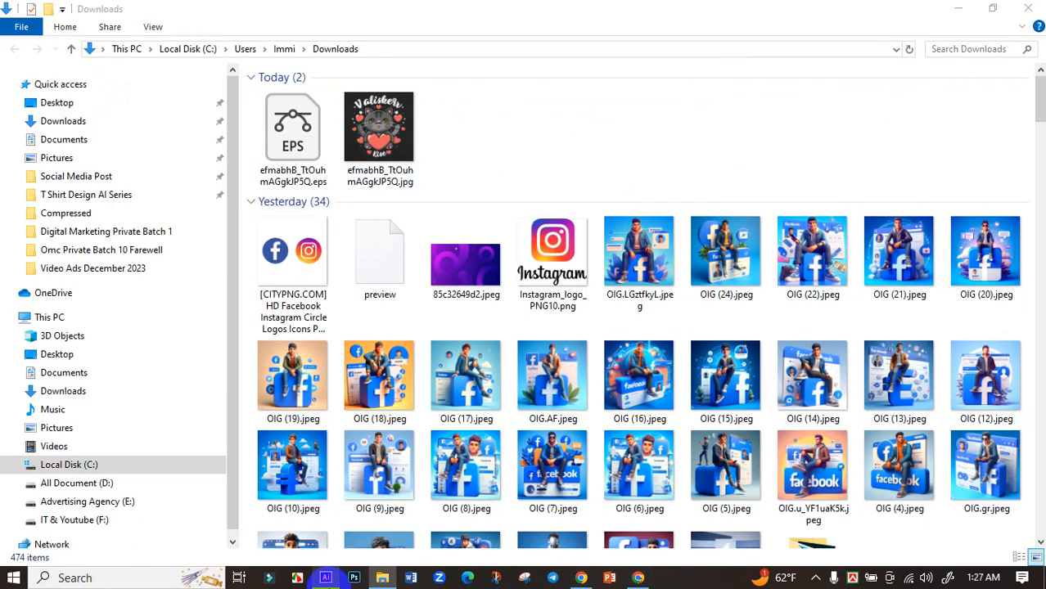
Step: Switch to Illustrator and create a new 11.9 x 17.9 in portrait document in RGB Color with 300 ppi raster effects
click(326, 578)
click(53, 176)
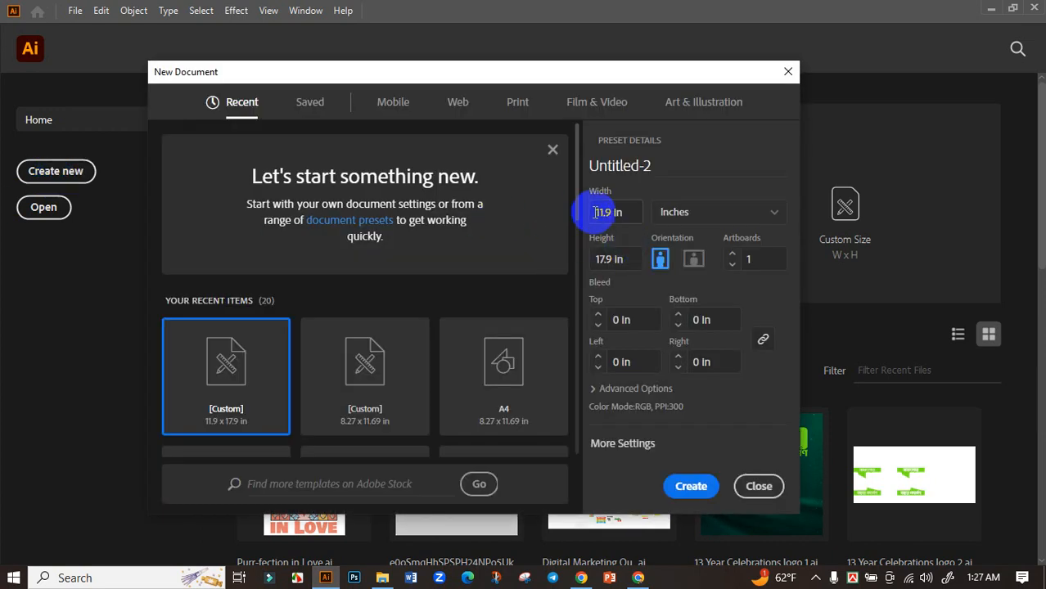
click(621, 389)
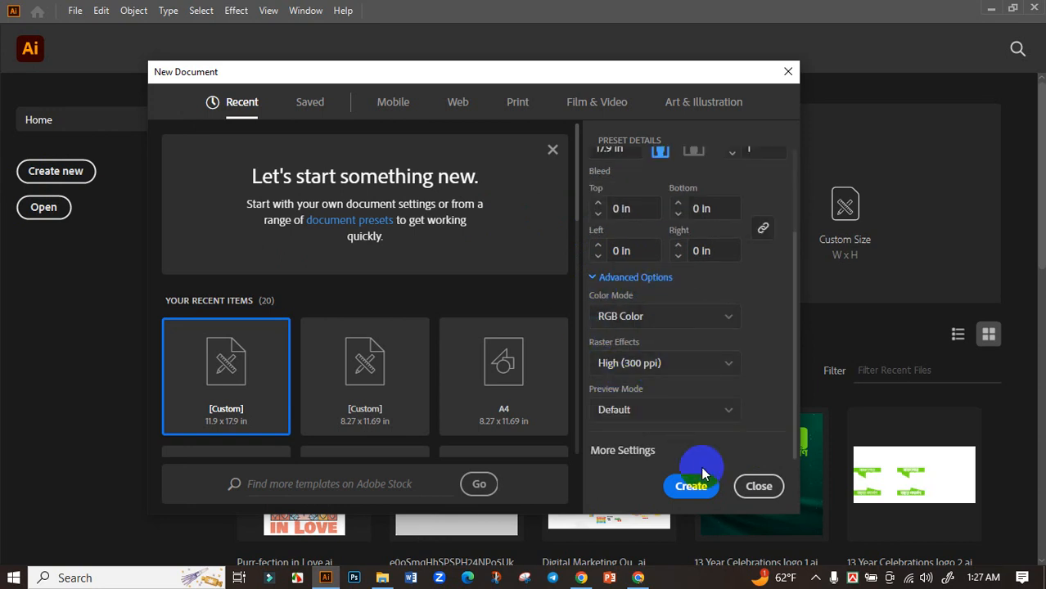
click(690, 488)
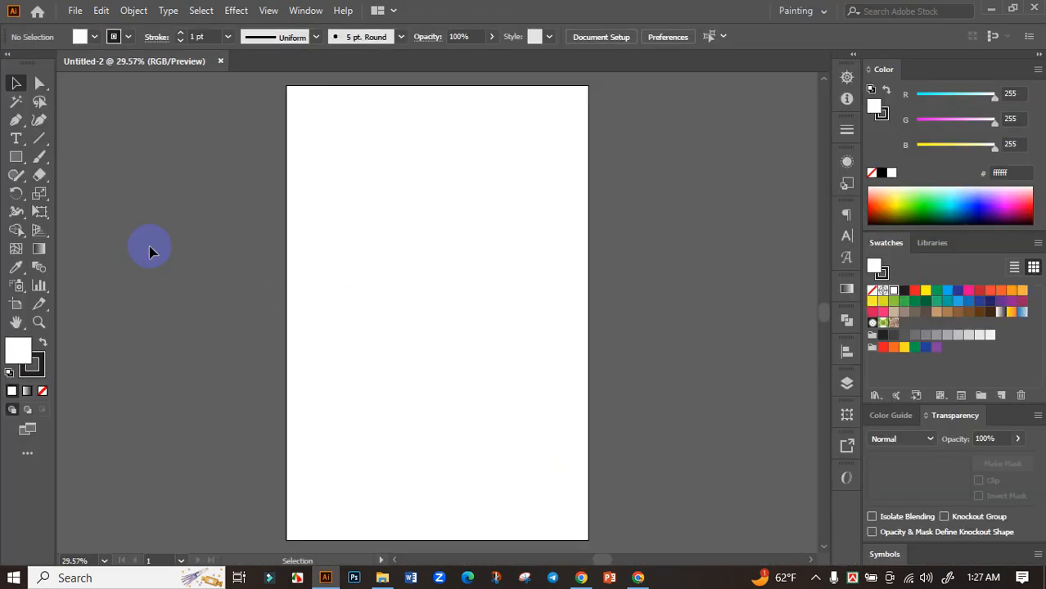
Step: Cover the whole artboard with a rectangle and fill it with the black 231f20 swatch
click(15, 157)
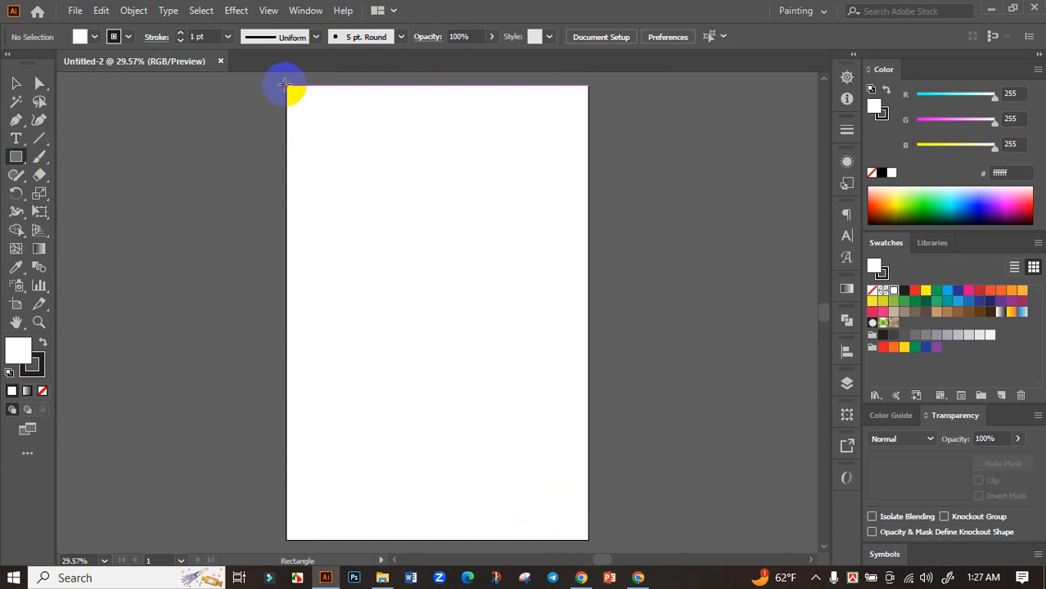
drag(284, 84, 588, 442)
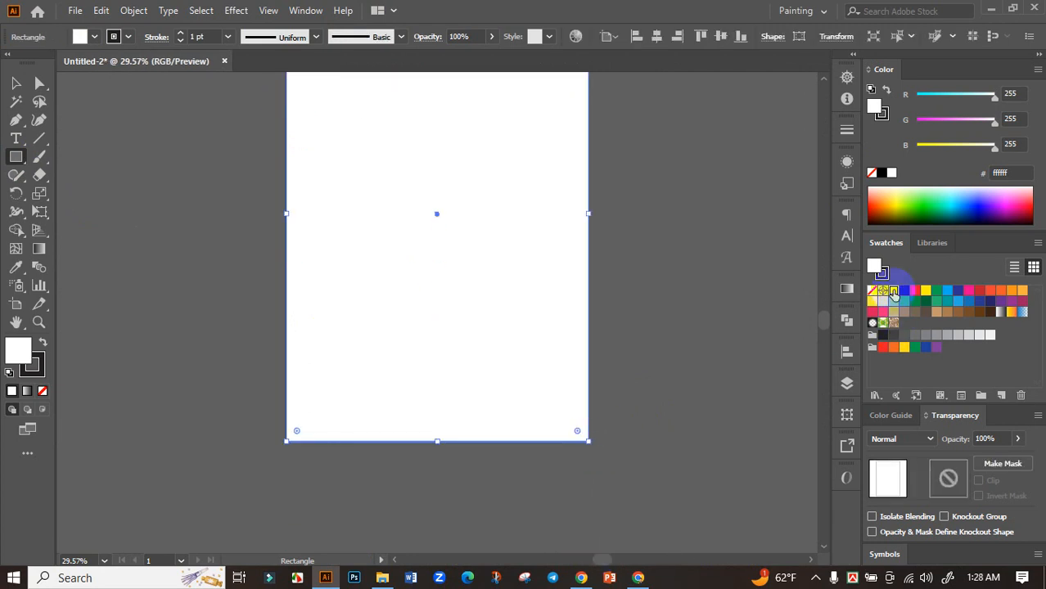
click(896, 291)
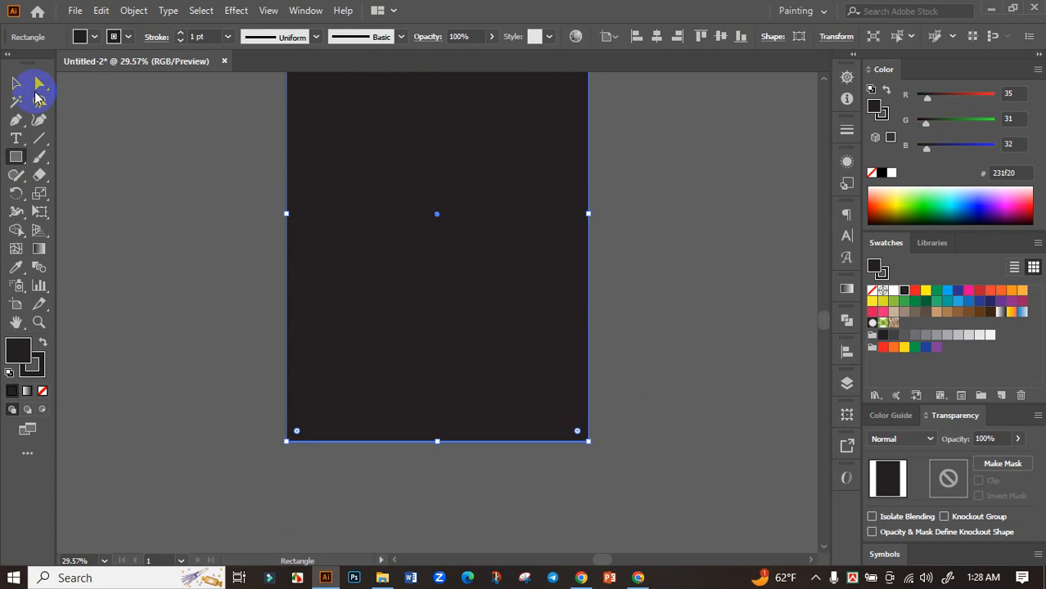
Step: Select the black background rectangle and lock it in place
click(37, 97)
click(212, 168)
scroll(357, 303, up, 1)
click(358, 309)
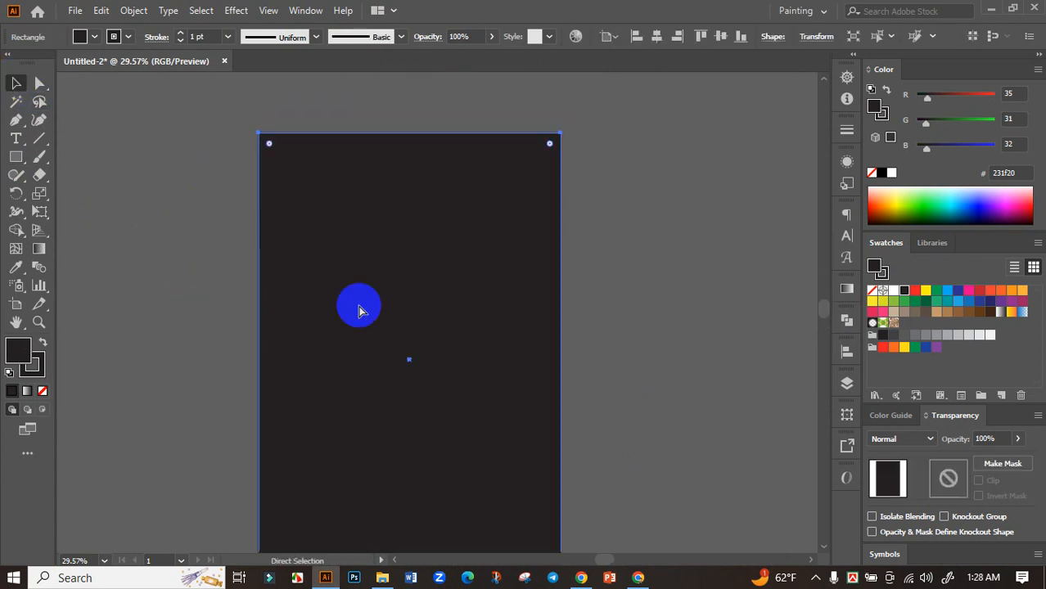
key(ctrl+2)
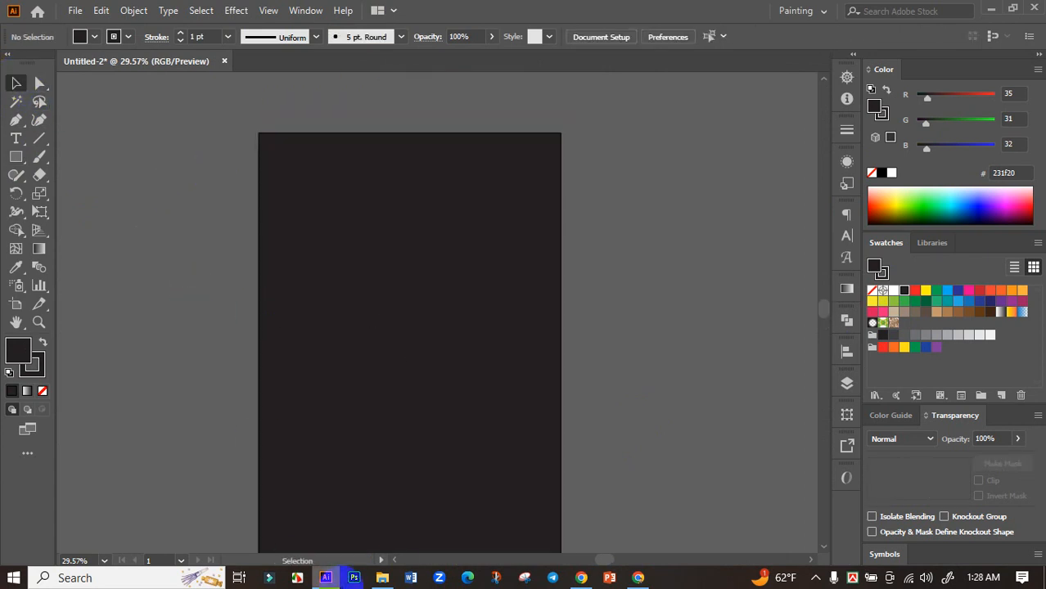
Step: Open efmabhB_TtOuhmAGgkJP5Q.eps from Downloads in Illustrator and move its artwork off the artboard to the empty area beside it
click(383, 576)
double_click(288, 115)
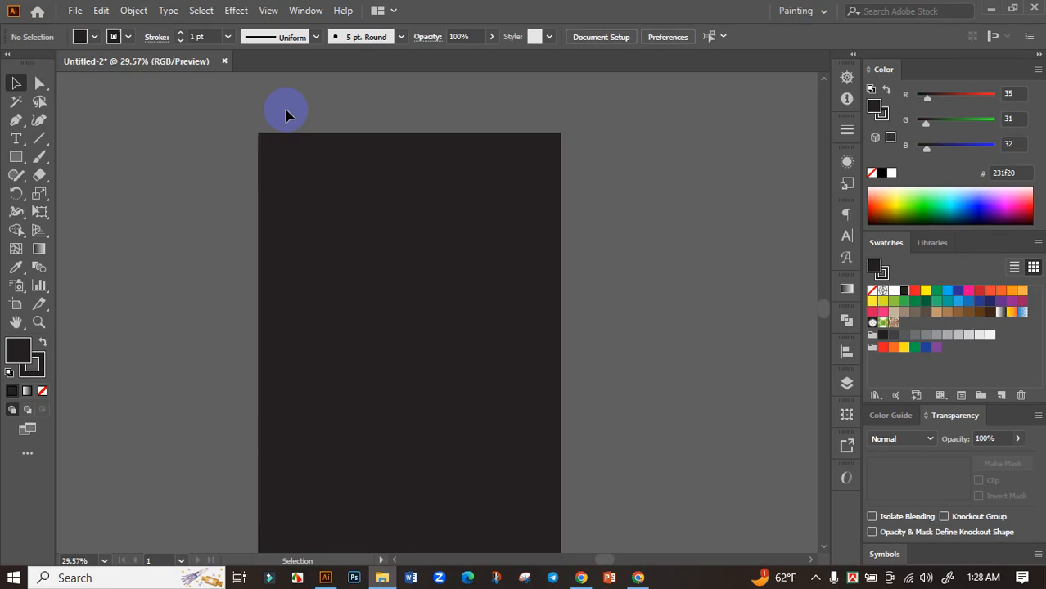
scroll(440, 321, down, 4)
drag(437, 333, 125, 297)
click(306, 271)
drag(266, 276, 383, 258)
click(39, 138)
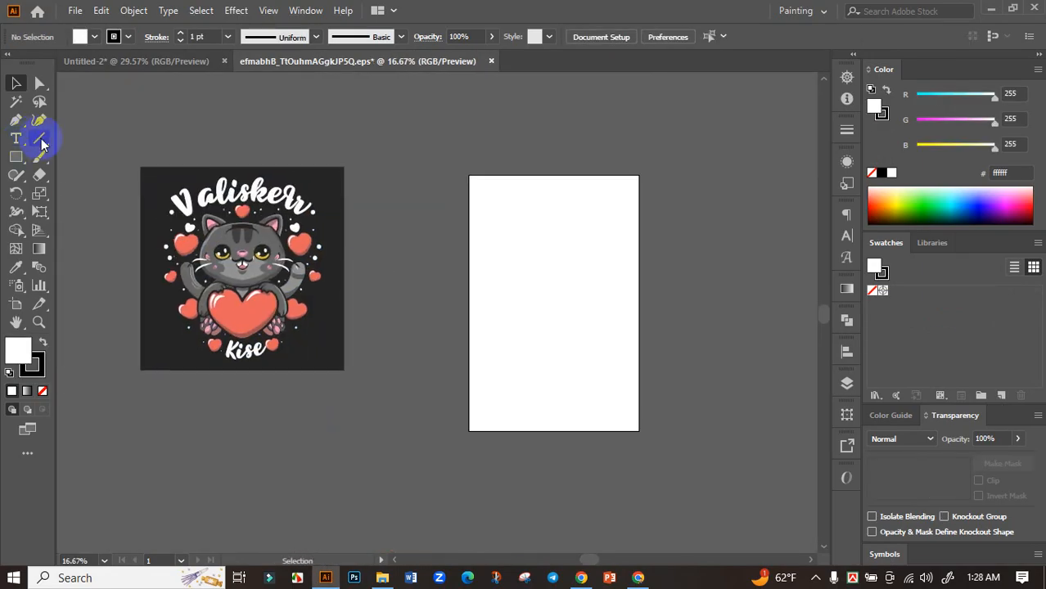
drag(421, 175, 427, 358)
click(16, 101)
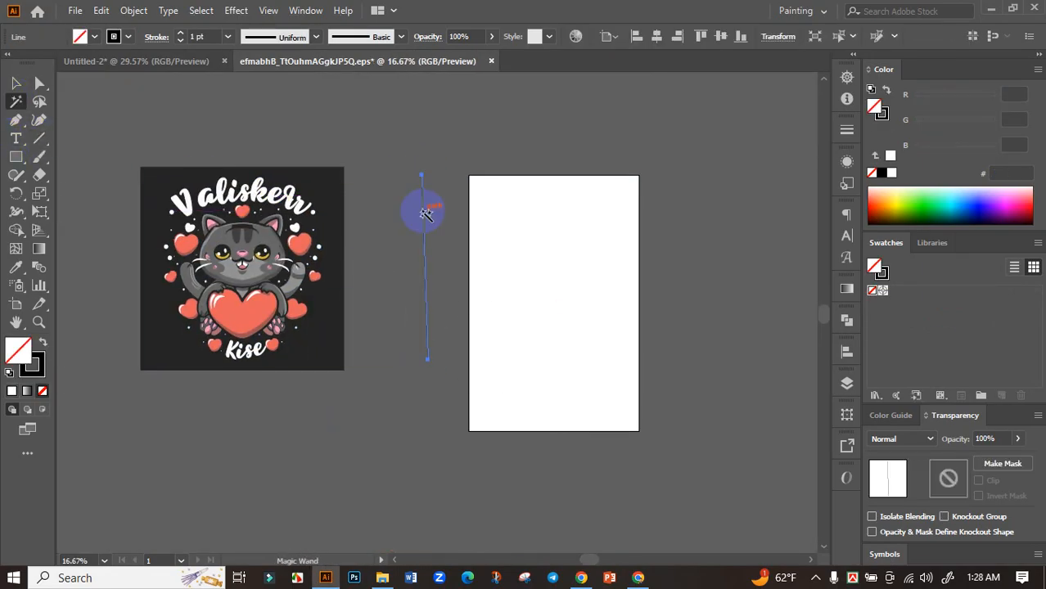
click(425, 212)
key(ctrl+z)
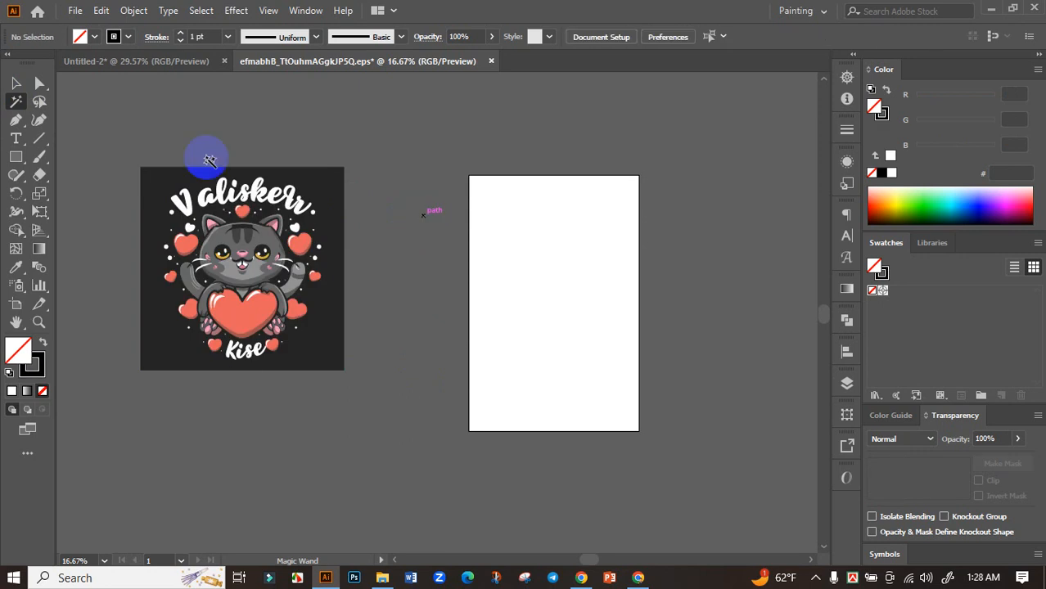
Step: Ungroup the traced cat artwork and delete its dark square background
click(16, 85)
scroll(327, 253, up, 2)
drag(261, 260, 366, 281)
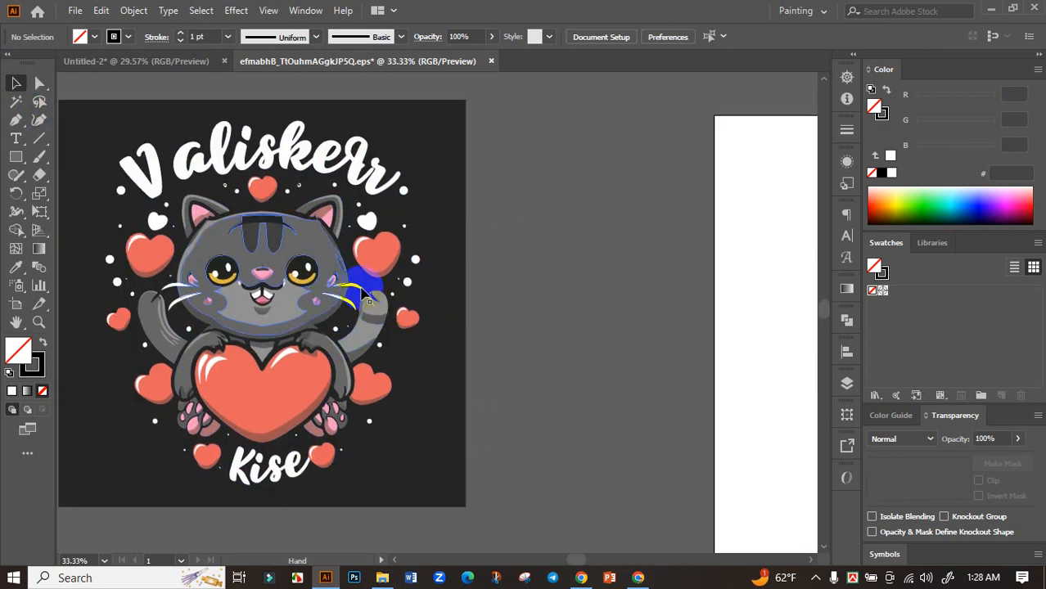
click(306, 260)
right_click(306, 261)
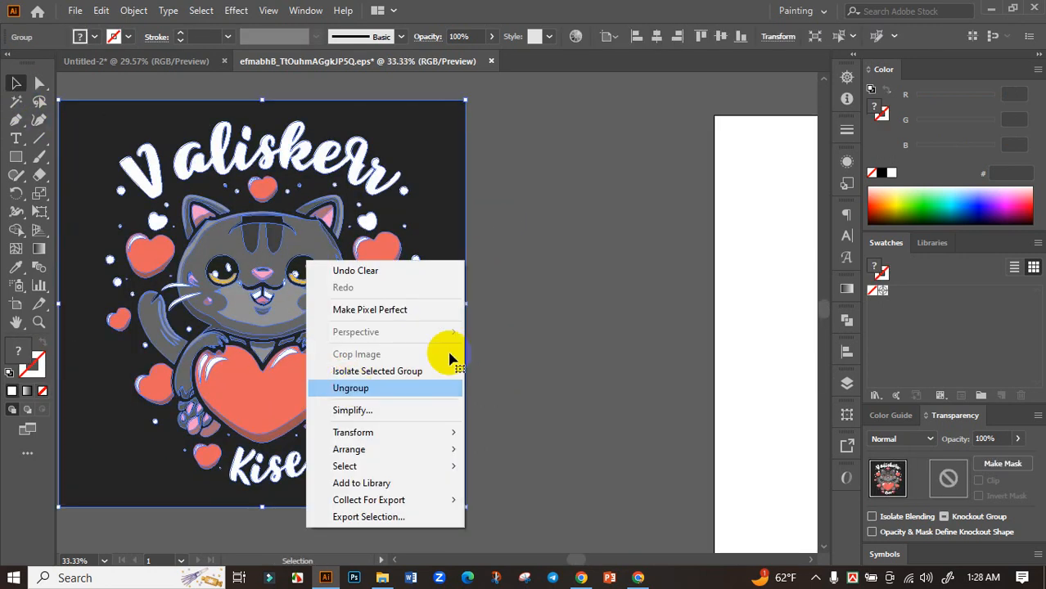
click(451, 385)
click(466, 175)
click(447, 170)
key(Delete)
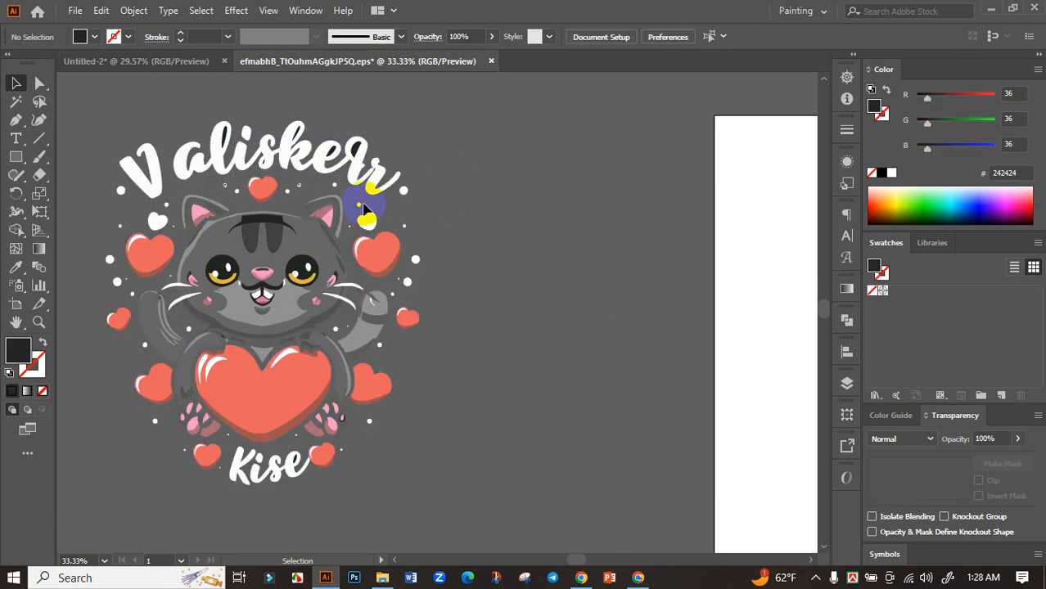
Step: Delete the arched "Valiskerr" lettering above the cat, including the dark pieces inside its letters
scroll(242, 213, up, 2)
drag(269, 227, 363, 314)
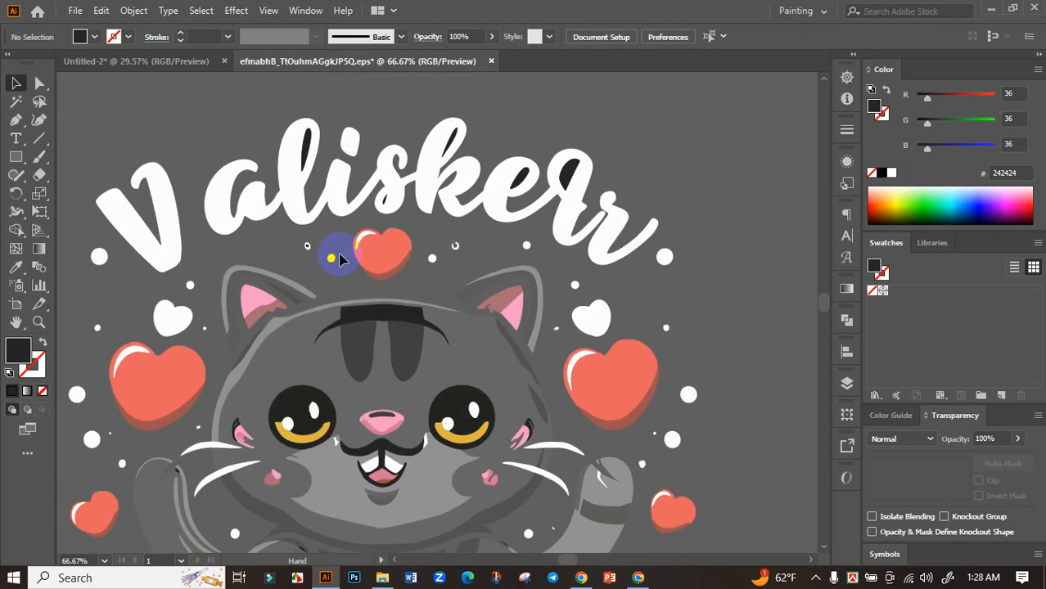
scroll(212, 153, down, 1)
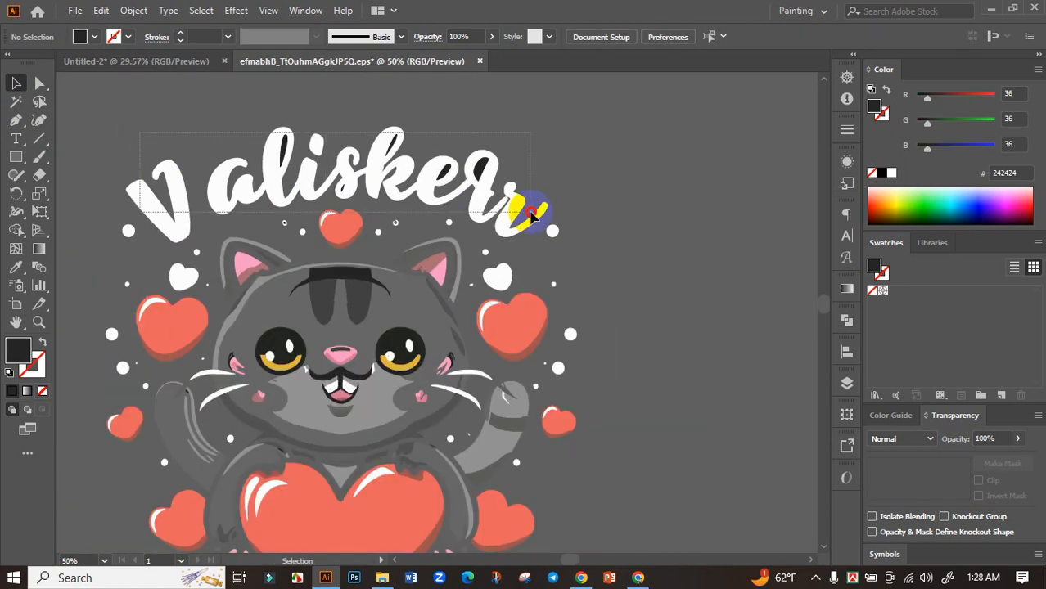
click(532, 214)
click(148, 136)
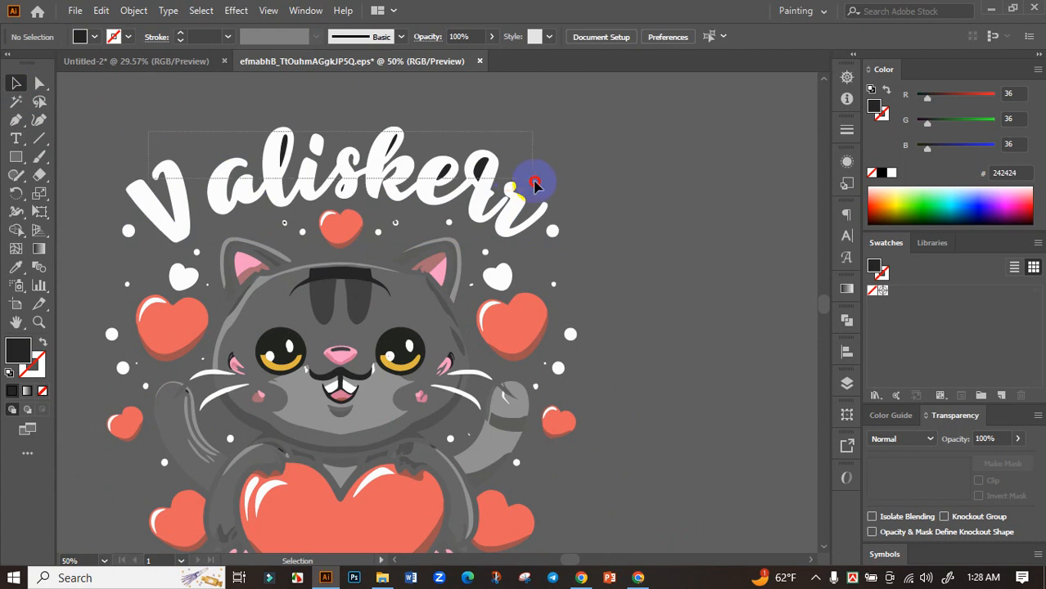
click(533, 196)
key(Delete)
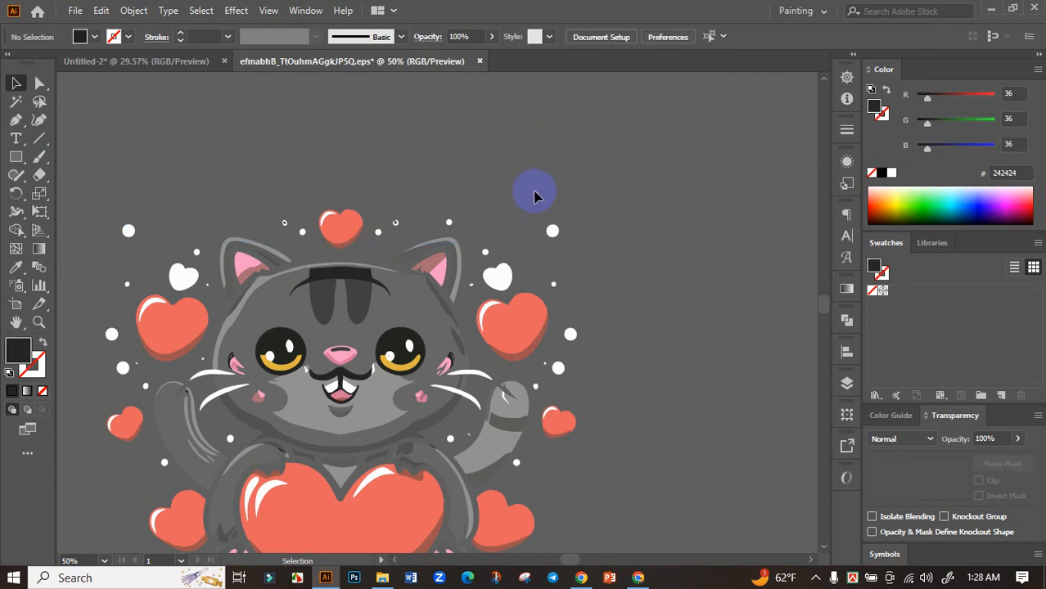
Step: Delete the "Kise" lettering under the cat and the tiny stray dots beside the two lowest hearts
scroll(559, 210, down, 4)
scroll(502, 331, up, 4)
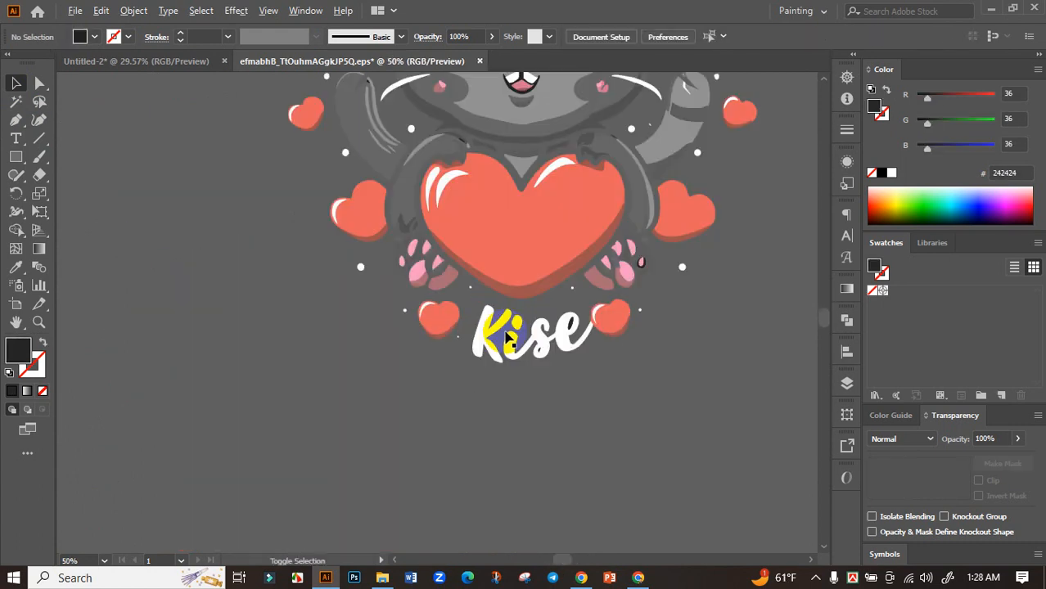
click(574, 353)
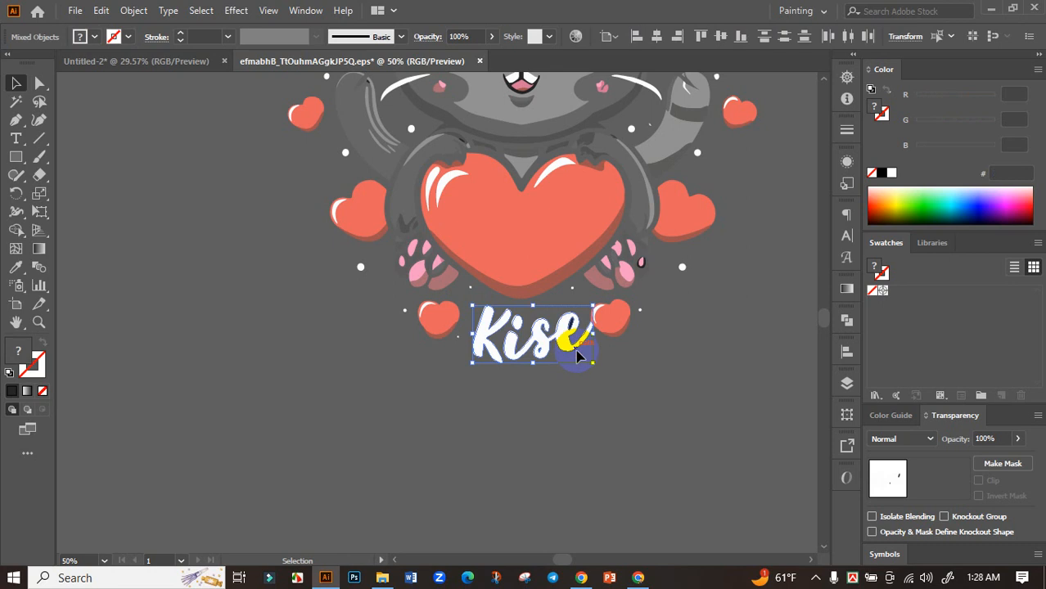
key(Delete)
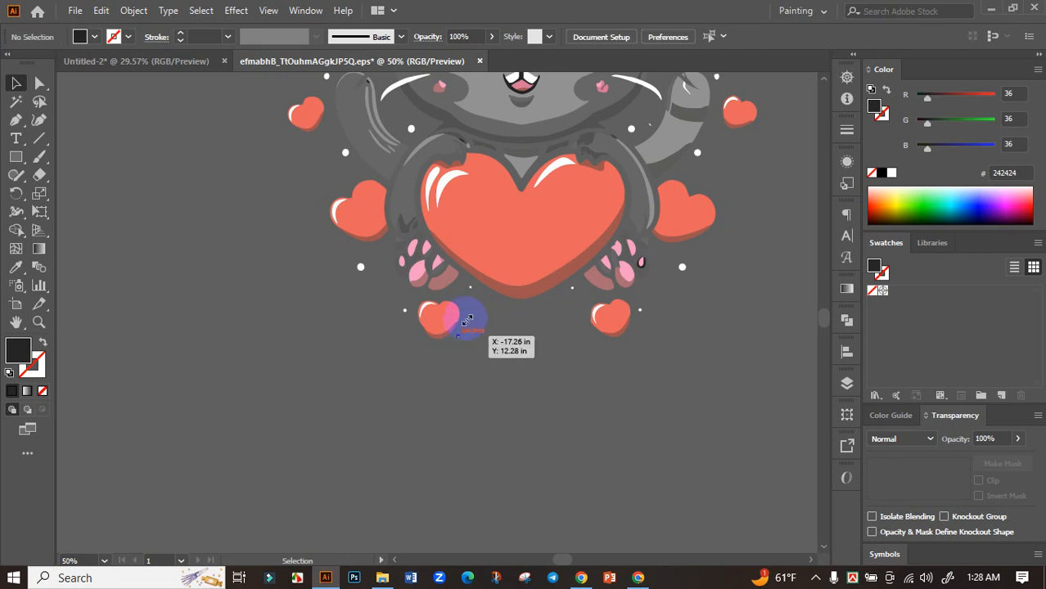
key(Delete)
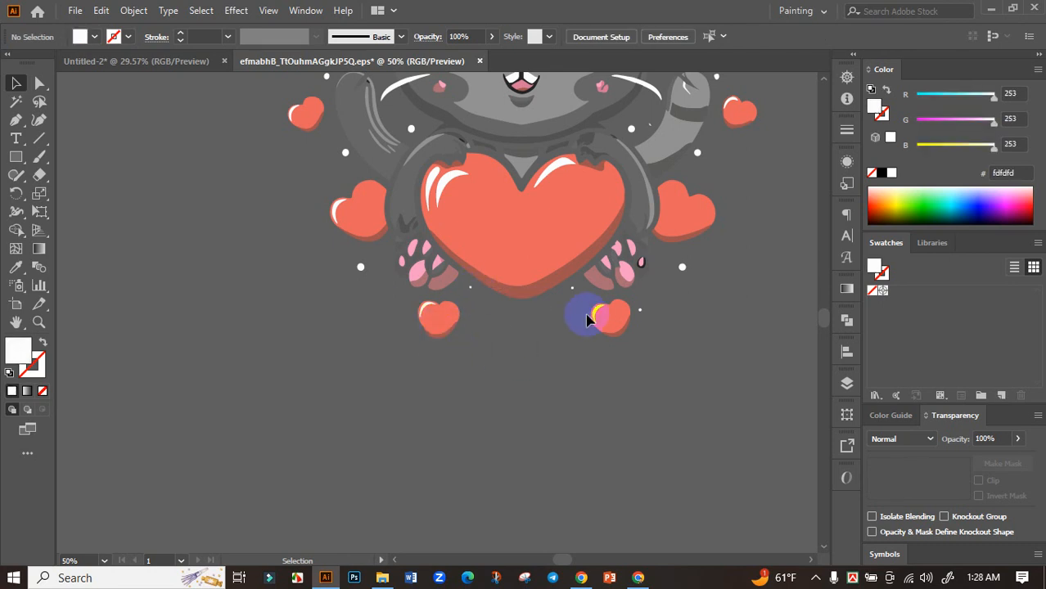
click(643, 308)
key(Delete)
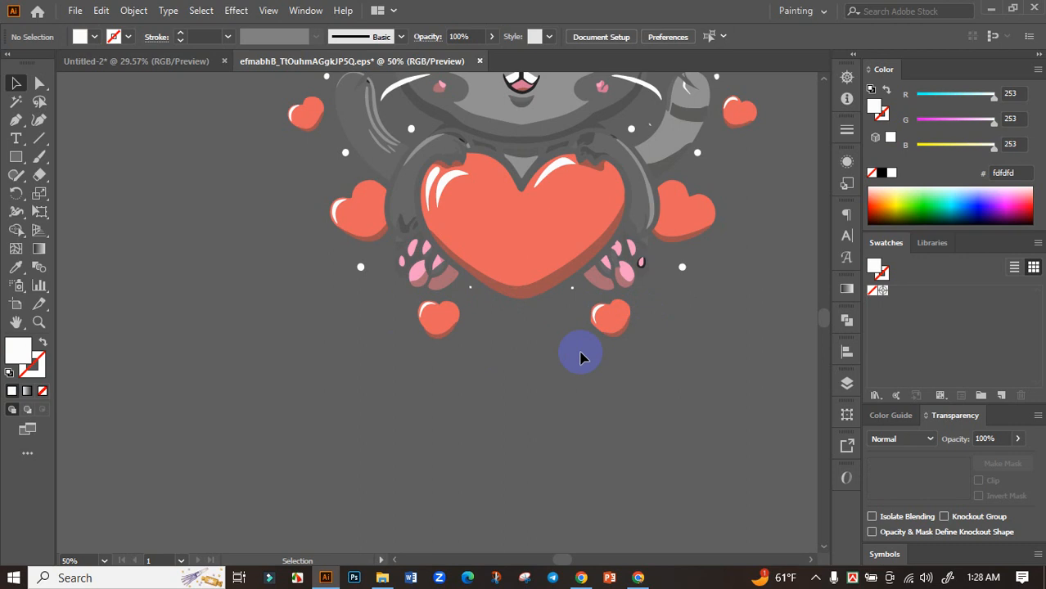
Step: Group all the remaining cat artwork and bring it into the Untitled-2 document beside the black artboard
scroll(543, 350, down, 2)
drag(595, 361, 566, 404)
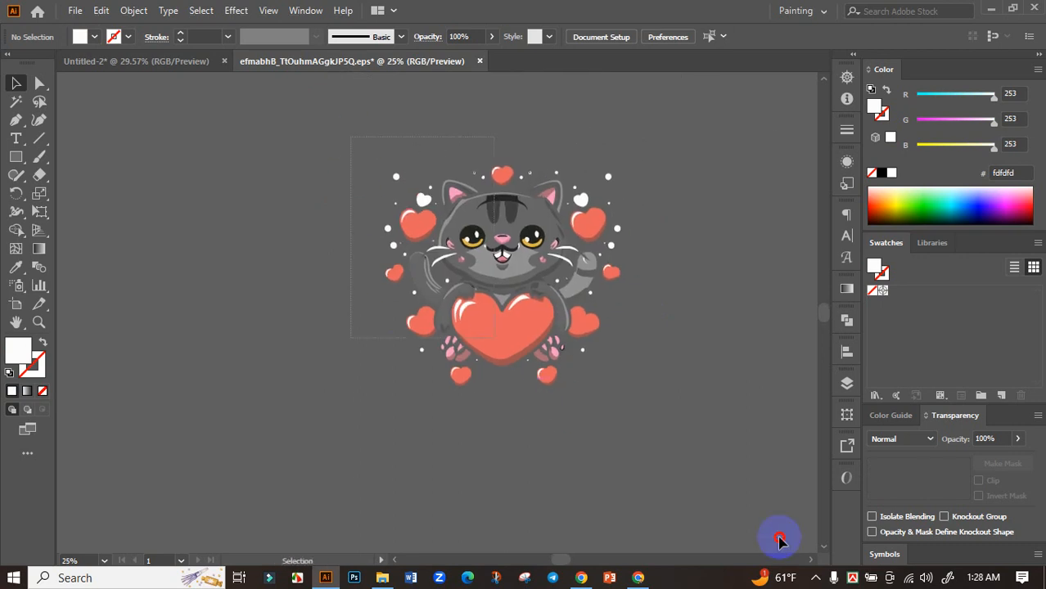
key(ctrl+a)
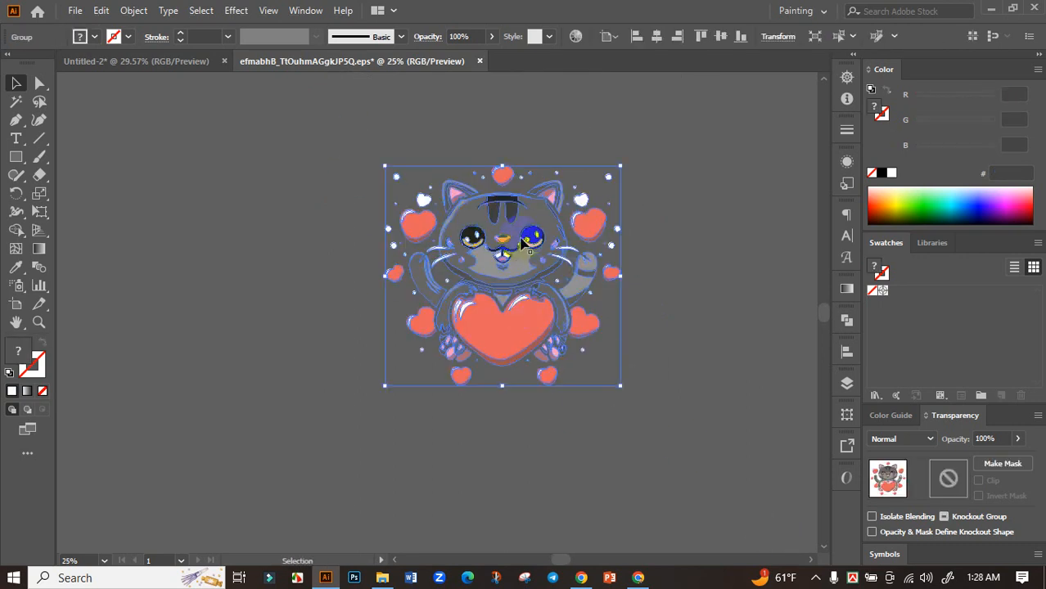
drag(521, 242, 619, 314)
scroll(426, 362, down, 2)
drag(667, 341, 505, 302)
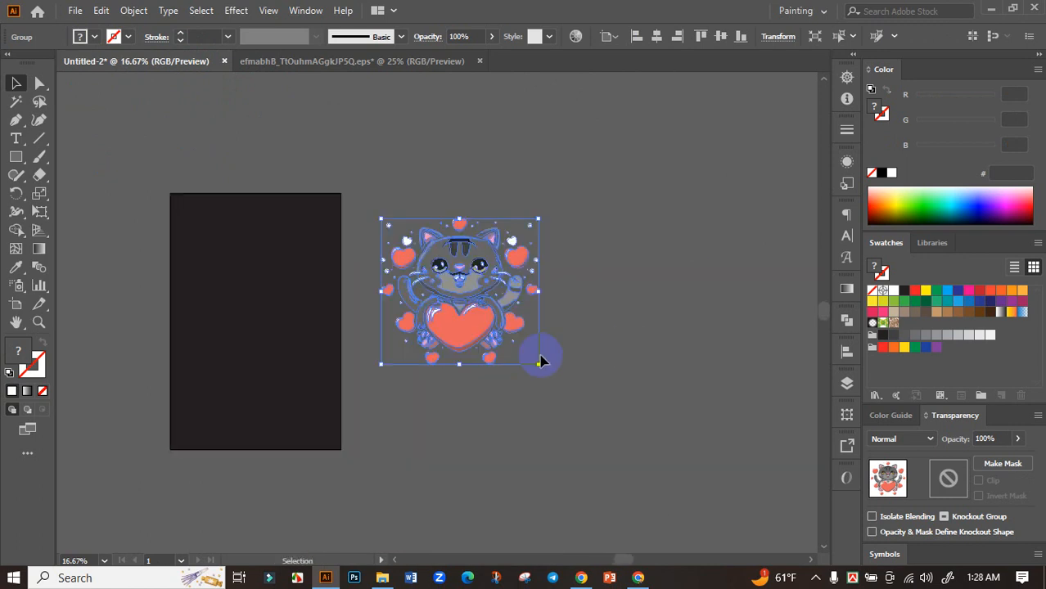
click(528, 370)
Step: Move the cat group onto the black artboard and scale it down to fit within the width
scroll(481, 365, up, 3)
scroll(483, 415, up, 1)
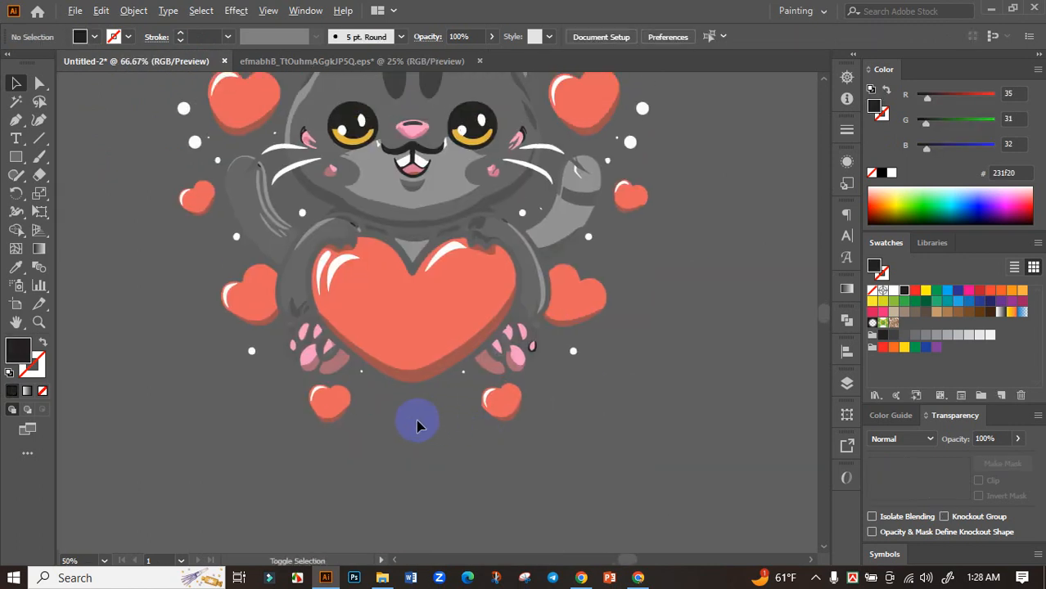
scroll(415, 419, up, 2)
scroll(417, 426, down, 1)
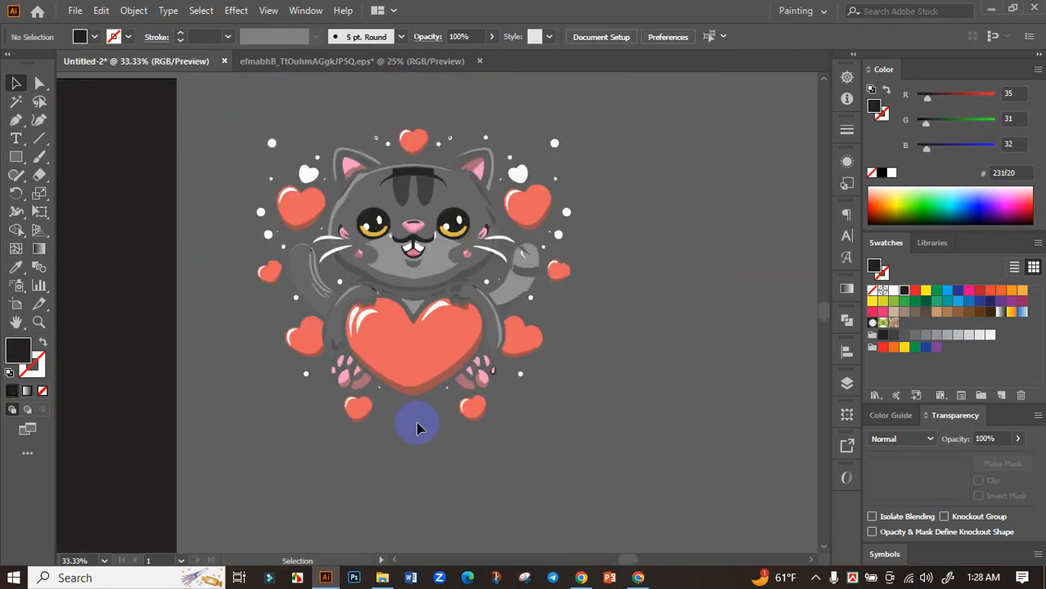
scroll(435, 429, down, 3)
drag(462, 367, 333, 399)
scroll(327, 409, up, 2)
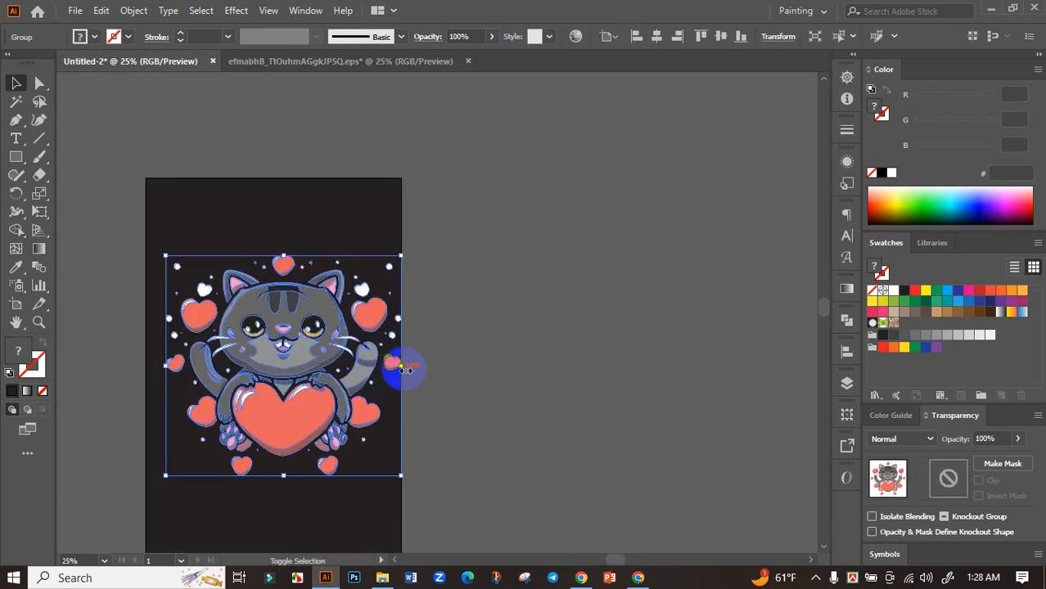
drag(405, 370, 373, 376)
click(449, 389)
drag(435, 388, 520, 383)
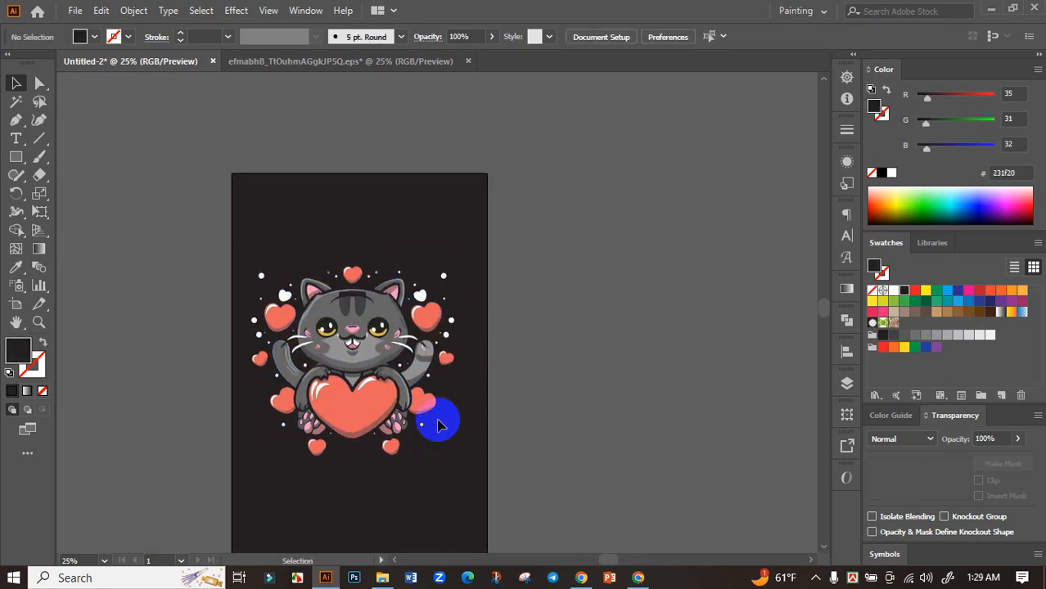
Step: Center the cat group horizontally on the black artboard with the Align options
scroll(396, 429, up, 1)
scroll(428, 436, down, 2)
click(387, 370)
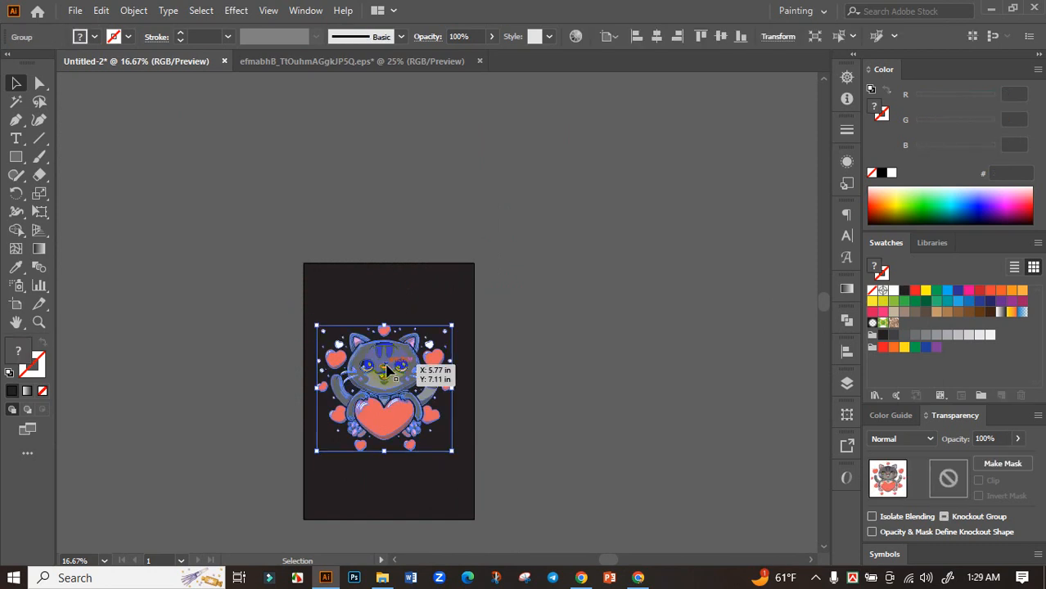
click(847, 348)
click(696, 381)
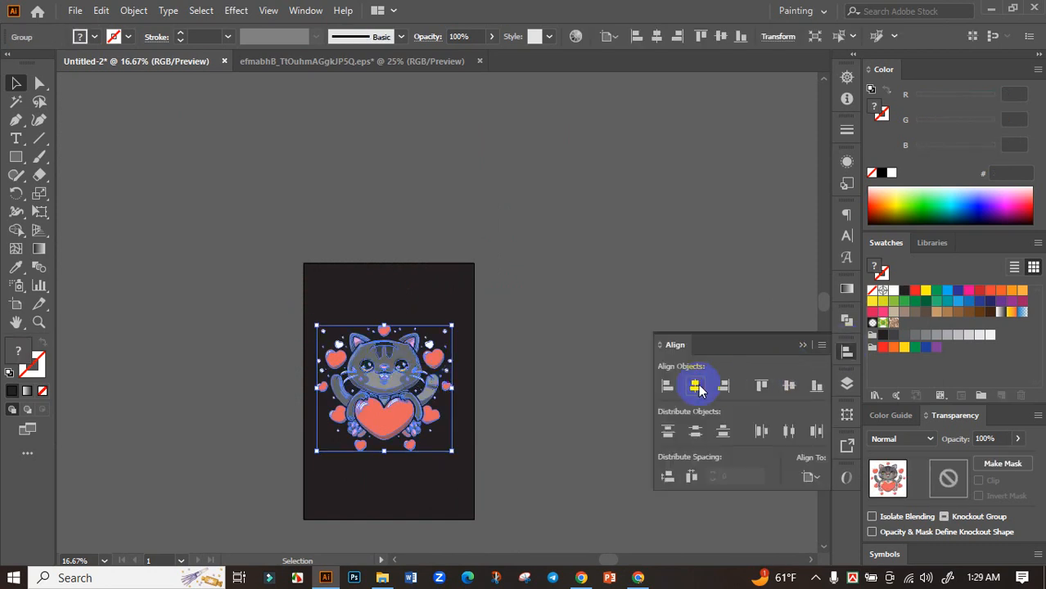
click(787, 350)
click(690, 383)
scroll(434, 433, up, 2)
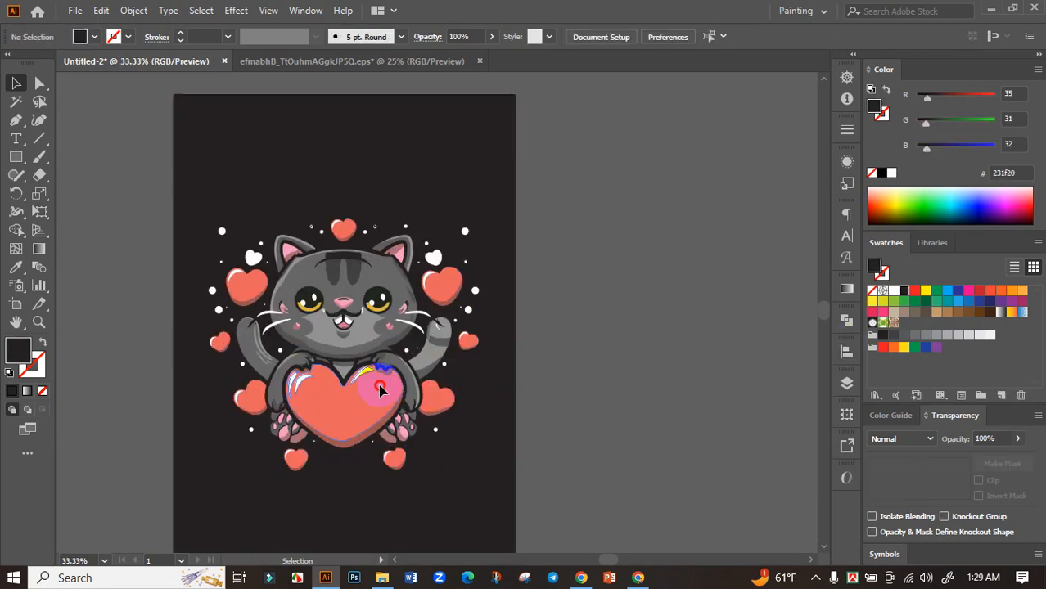
Step: Enlarge the cat group proportionally until it nearly fills the artboard's width, keeping it centered between the side edges
click(381, 387)
drag(479, 345, 506, 345)
click(565, 373)
drag(420, 359, 437, 298)
drag(399, 249, 397, 263)
click(546, 284)
drag(546, 283, 552, 319)
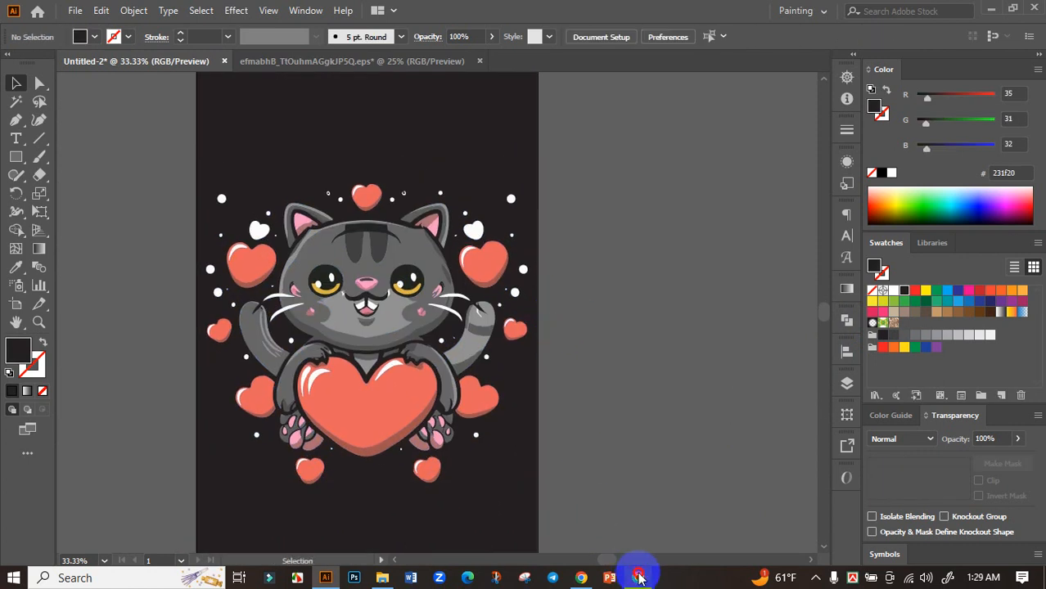
Step: Switch to the ChatGPT conversation in Chrome and copy "Heartbeat: Purr Purr Purr" from the 50 Valentine's T-shirt texts
click(639, 578)
click(297, 11)
scroll(560, 376, down, 5)
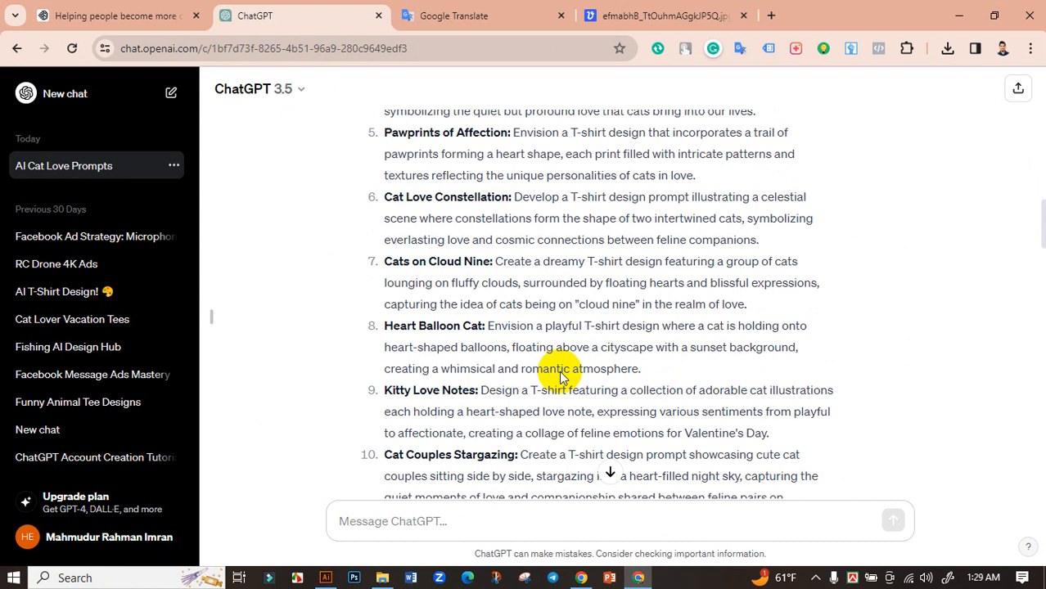
scroll(561, 377, down, 15)
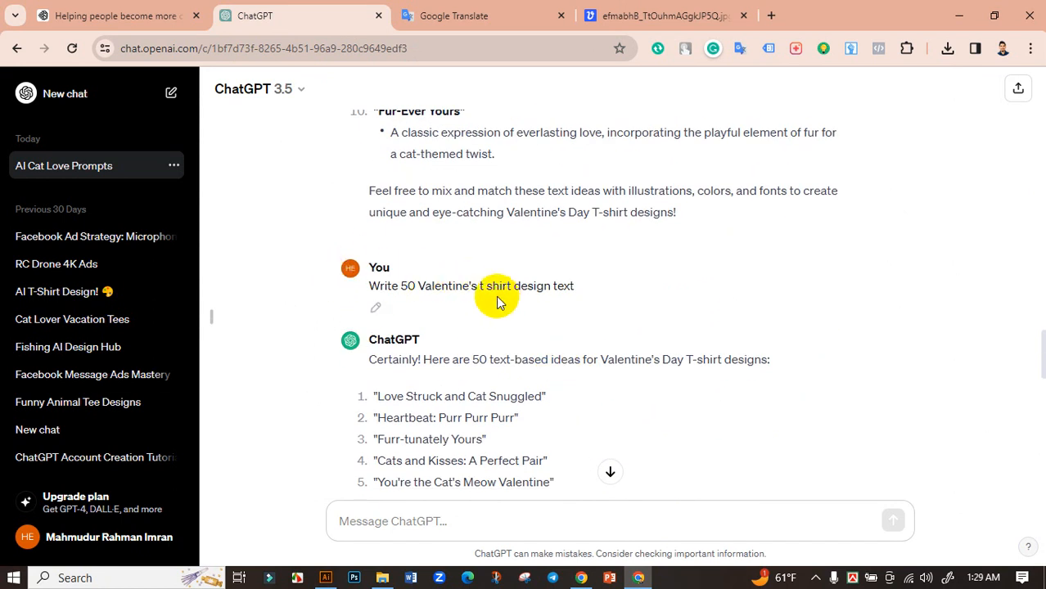
scroll(549, 310, down, 2)
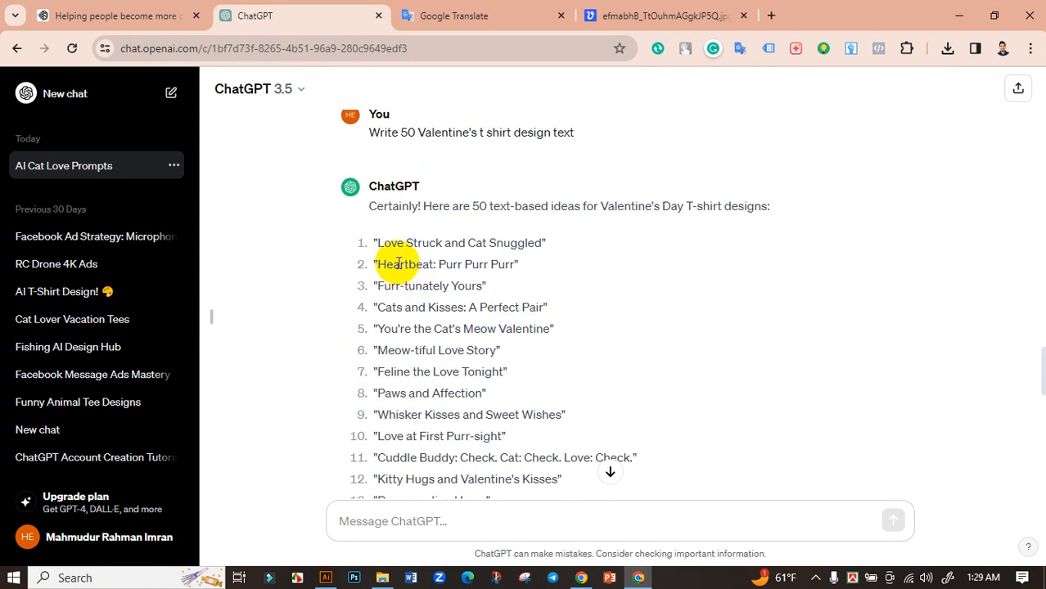
drag(516, 264, 381, 263)
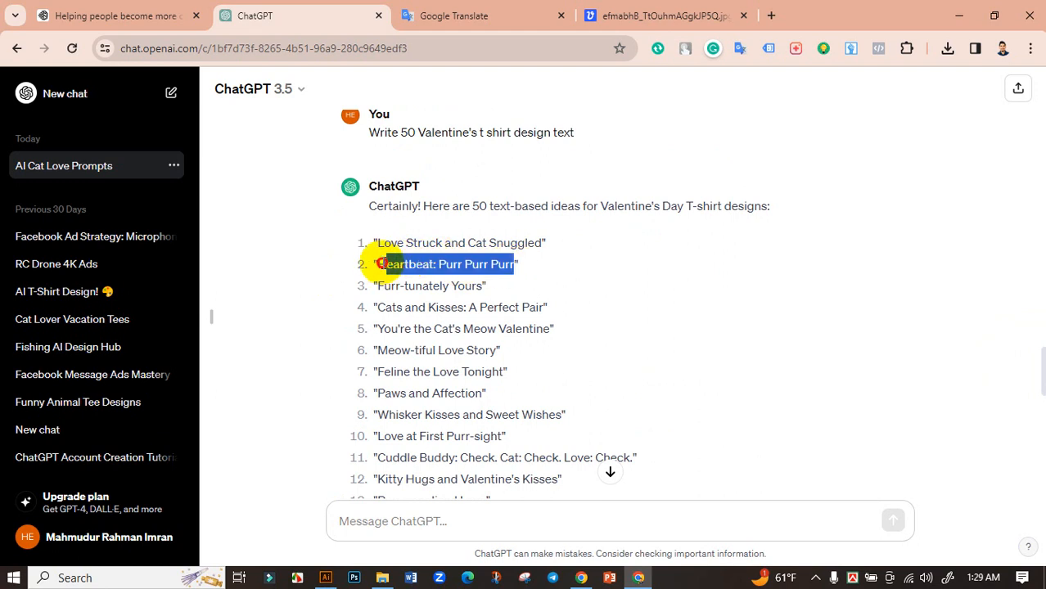
Step: Switch to Illustrator, paste the phrase beside the artboard and enlarge it to about 74 pt
click(326, 578)
key(ctrl+v)
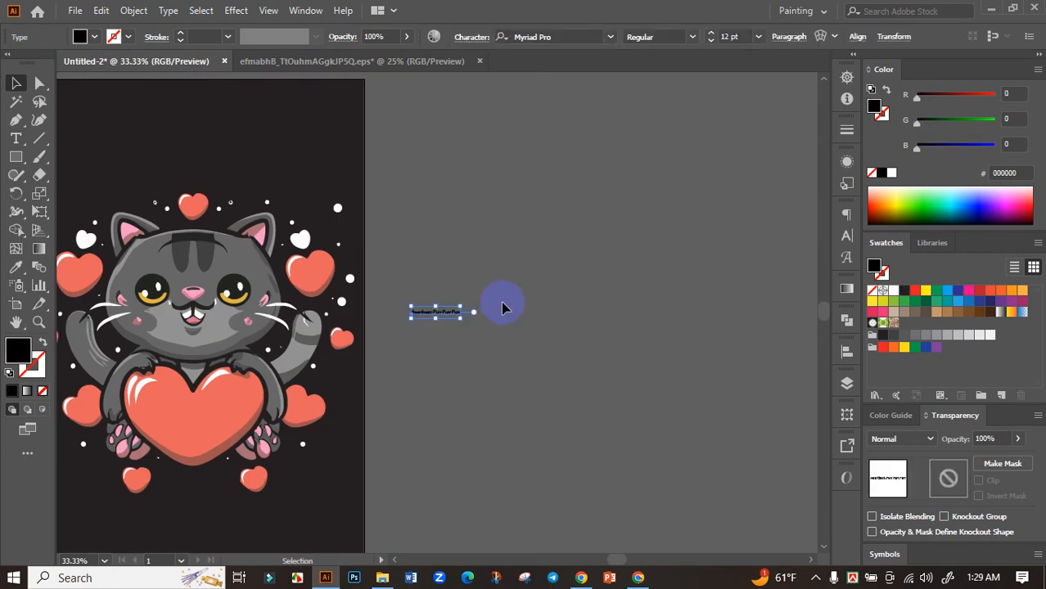
drag(461, 319, 696, 468)
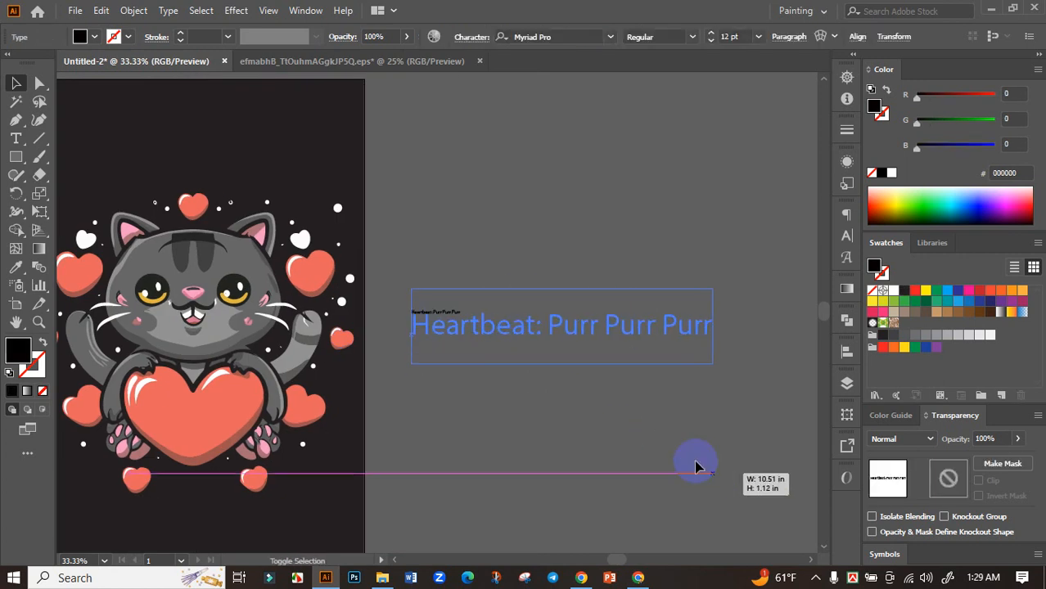
Step: Cut the word "Heartbeat" out of the phrase and move the remaining ": Purr Purr Purr" text lower down
double_click(529, 325)
drag(408, 326, 393, 325)
key(ctrl+c)
key(BackSpace)
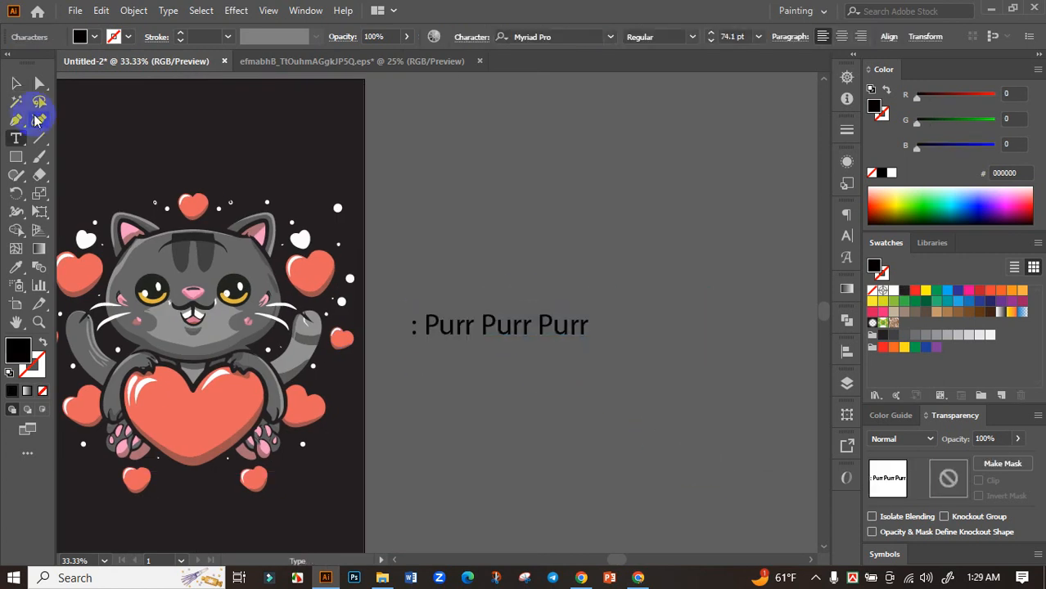
click(15, 83)
click(518, 332)
drag(517, 332, 598, 430)
Step: Paste "Heartbeat" as a separate text object above the Purr line and enlarge it to about 137 pt
click(546, 318)
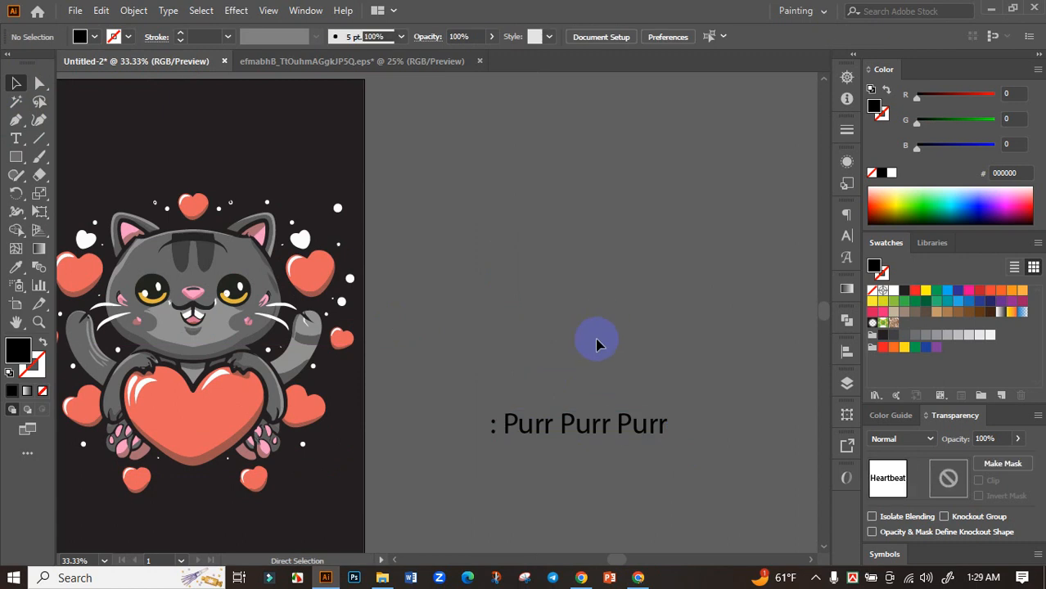
key(ctrl+v)
drag(488, 325, 610, 348)
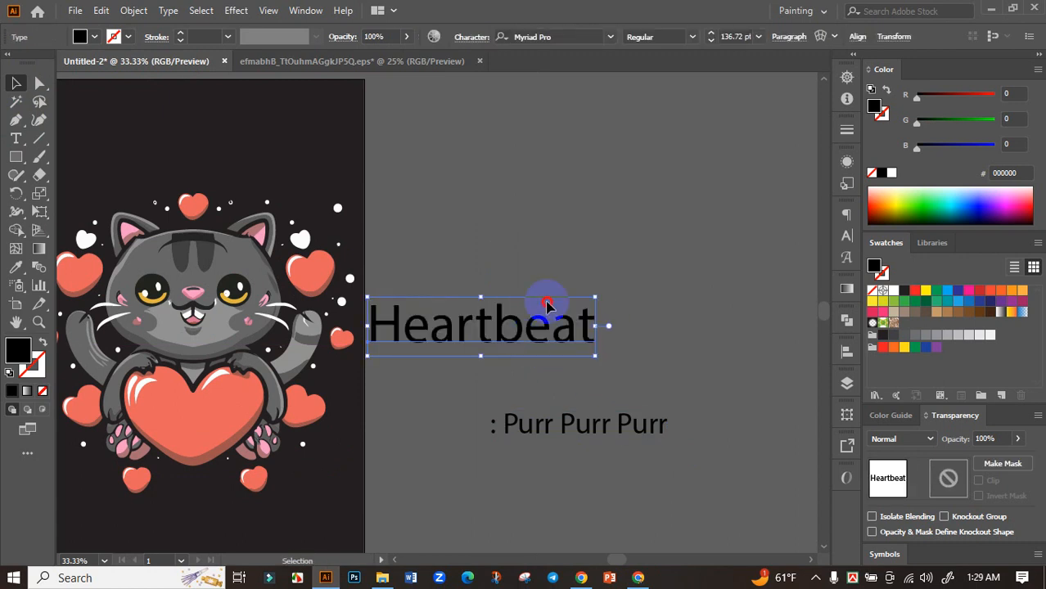
Step: Set the "Heartbeat" text in Bowlby One SC Regular and fill it with the coral sampled from the cat's big heart
click(605, 36)
click(709, 141)
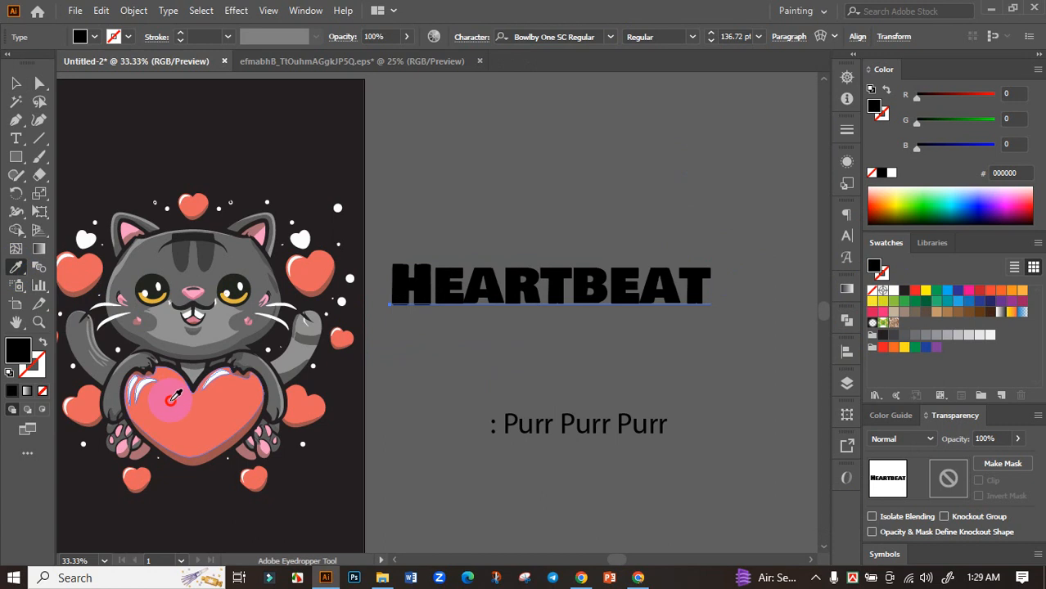
click(168, 393)
click(16, 82)
Step: Move the "Heartbeat" text onto the black artboard, just above the cat's head
drag(479, 232, 573, 226)
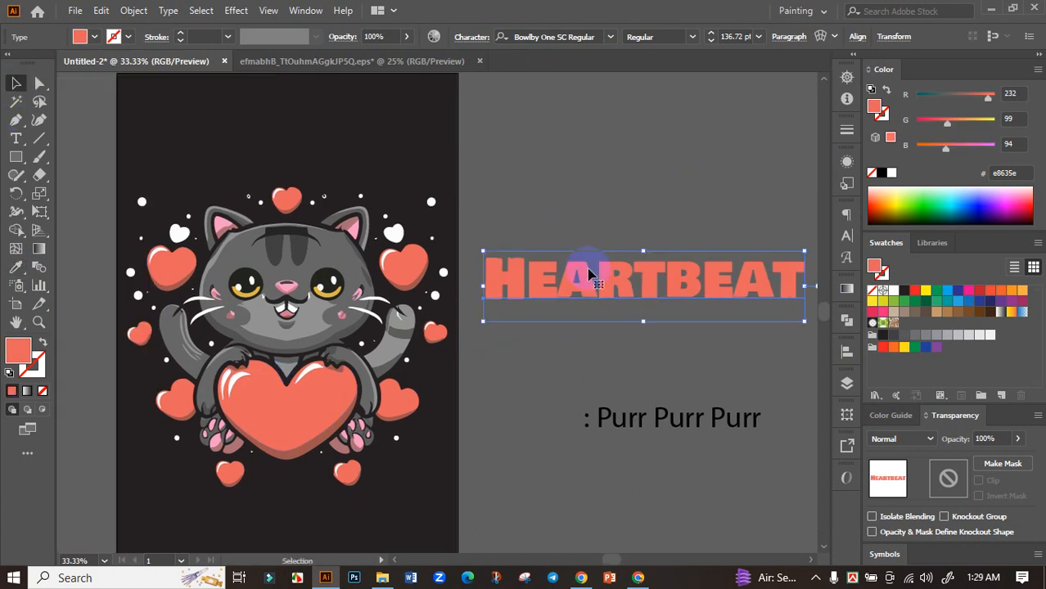
drag(589, 268, 253, 140)
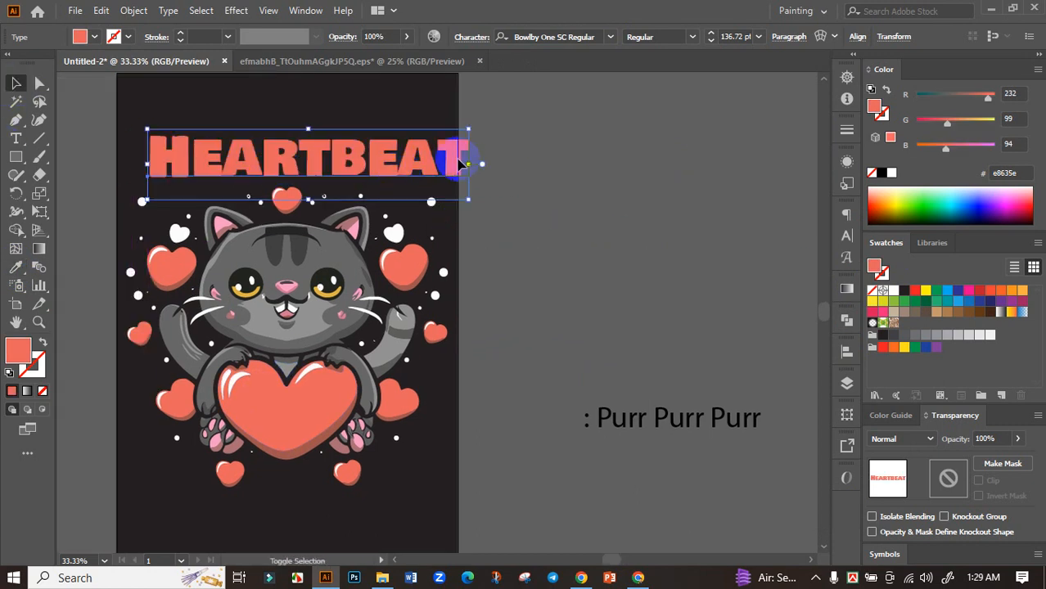
Step: Scale the "Heartbeat" text down to fit within the artboard's width, and stretch it taller to about 152 pt
drag(469, 163, 382, 177)
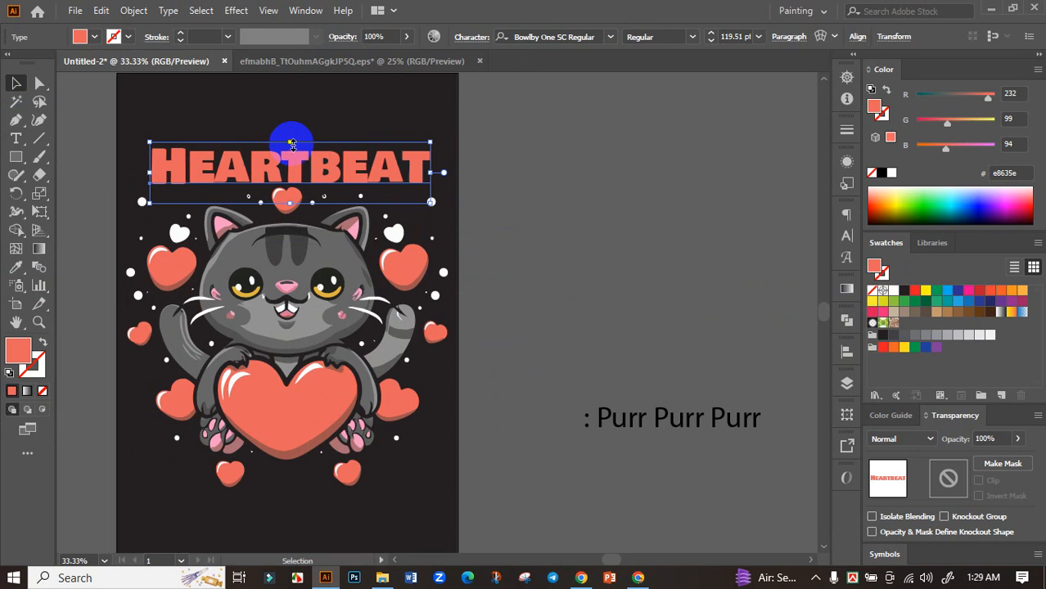
drag(289, 141, 291, 125)
drag(291, 125, 319, 169)
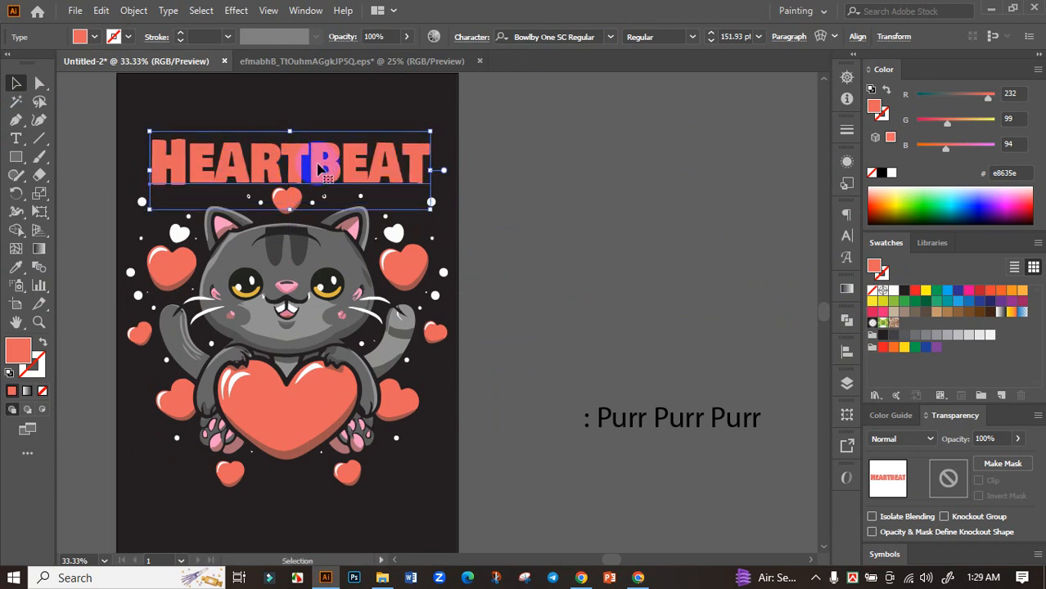
Step: Warp the "Heartbeat" text with the Arc Lower style at a horizontal bend of -21%
click(820, 37)
click(864, 248)
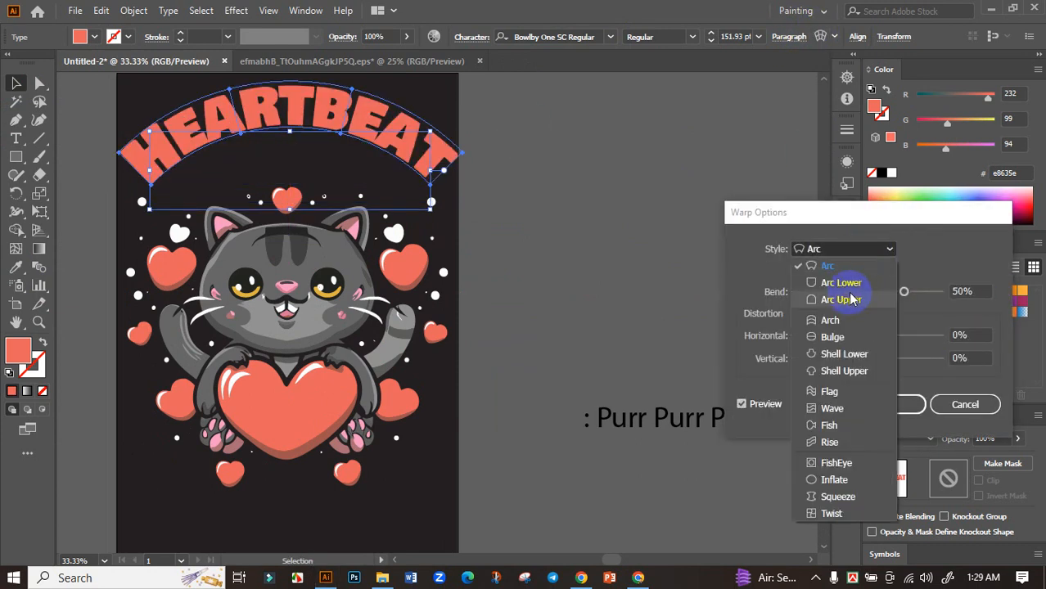
click(831, 320)
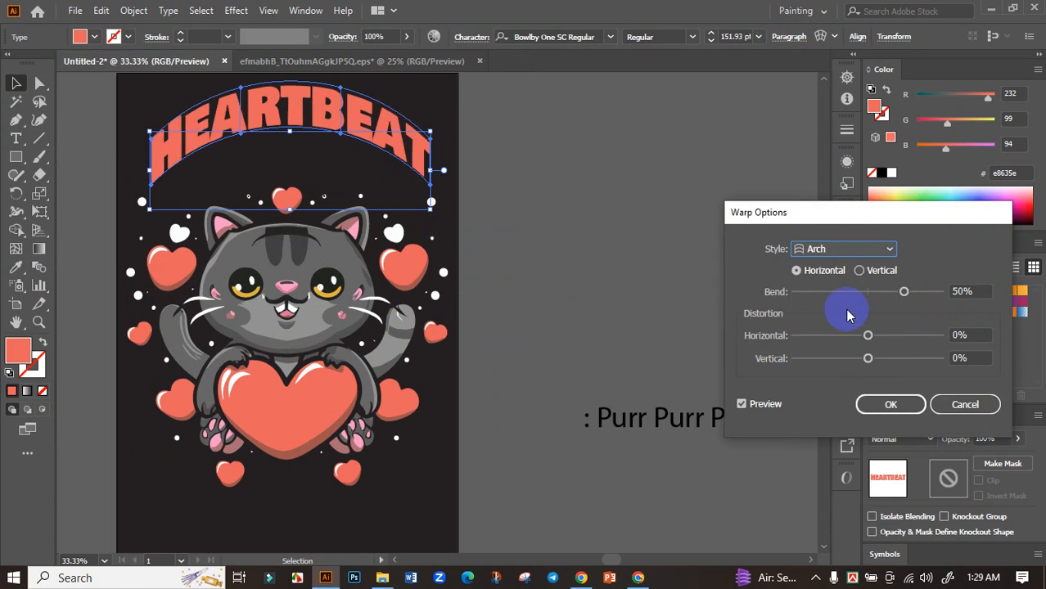
click(874, 246)
click(849, 286)
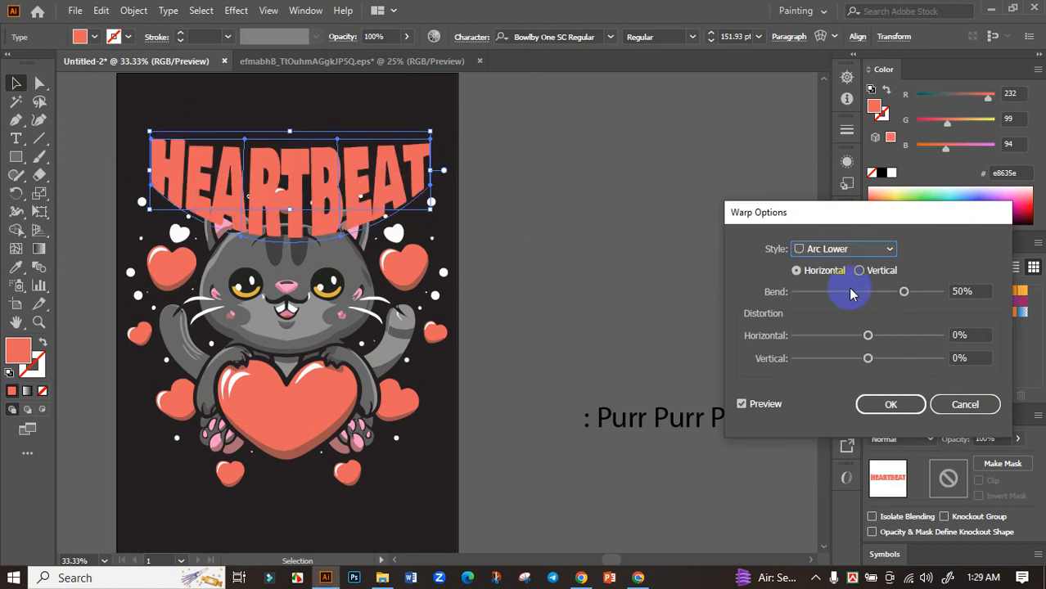
drag(821, 293, 852, 290)
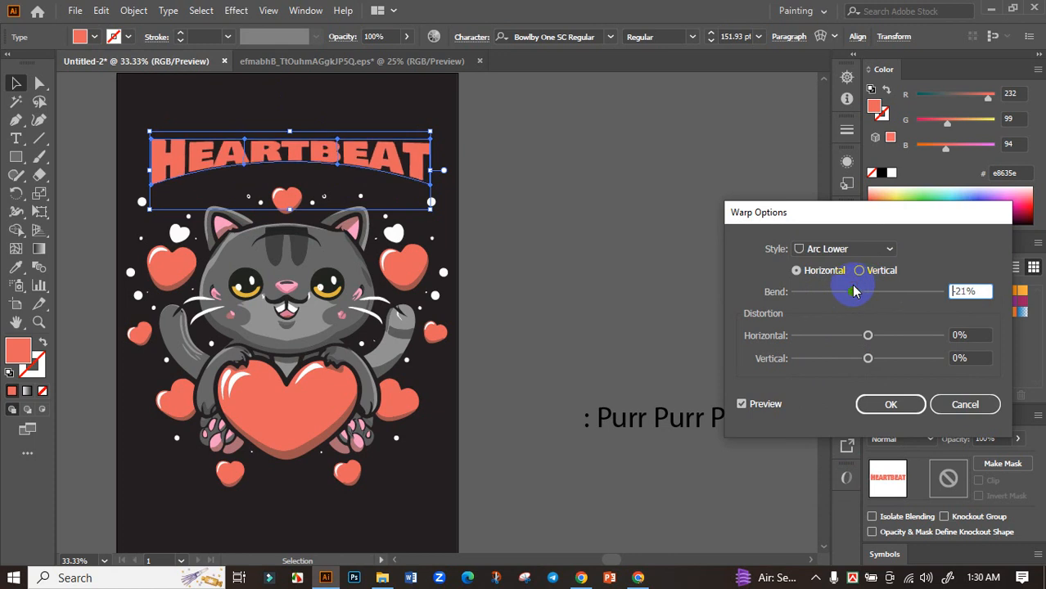
click(893, 403)
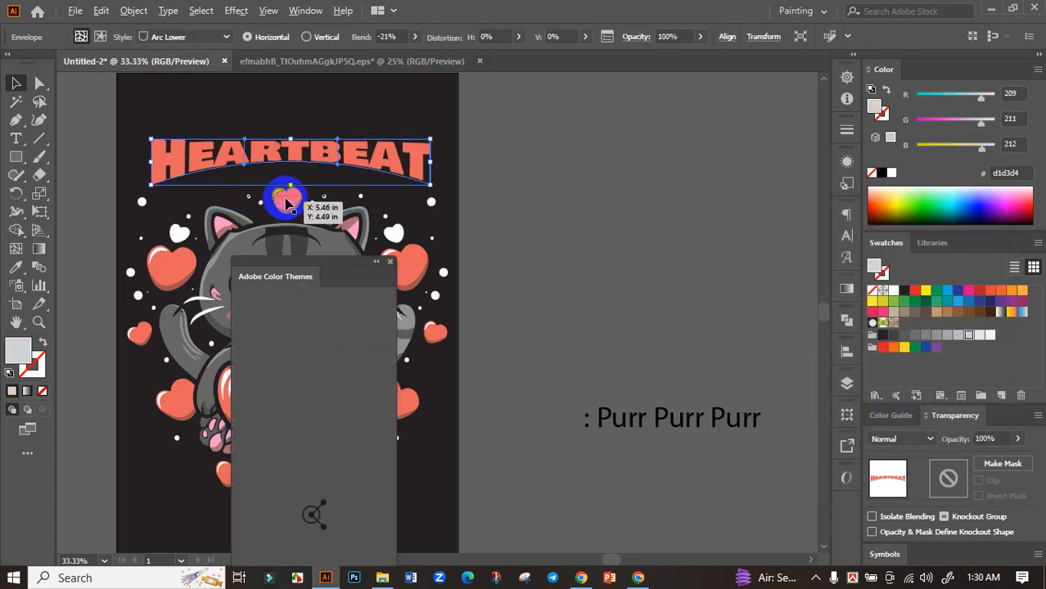
Step: Stretch the warped "Heartbeat" downward so its lower edge arches around the small heart above the cat's head
scroll(284, 199, up, 1)
click(392, 263)
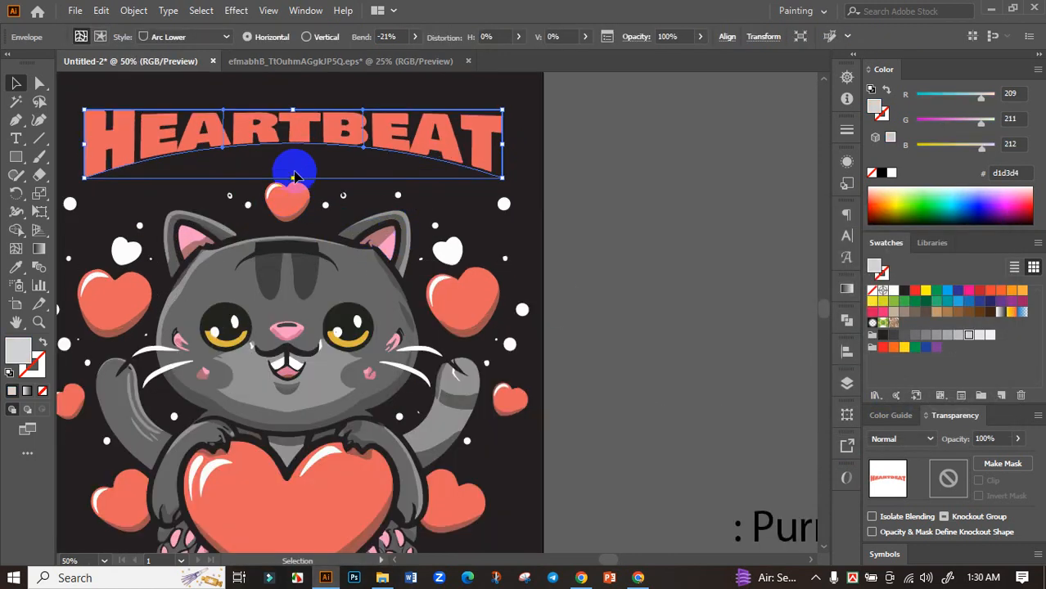
drag(292, 178, 287, 242)
click(591, 271)
scroll(590, 271, down, 2)
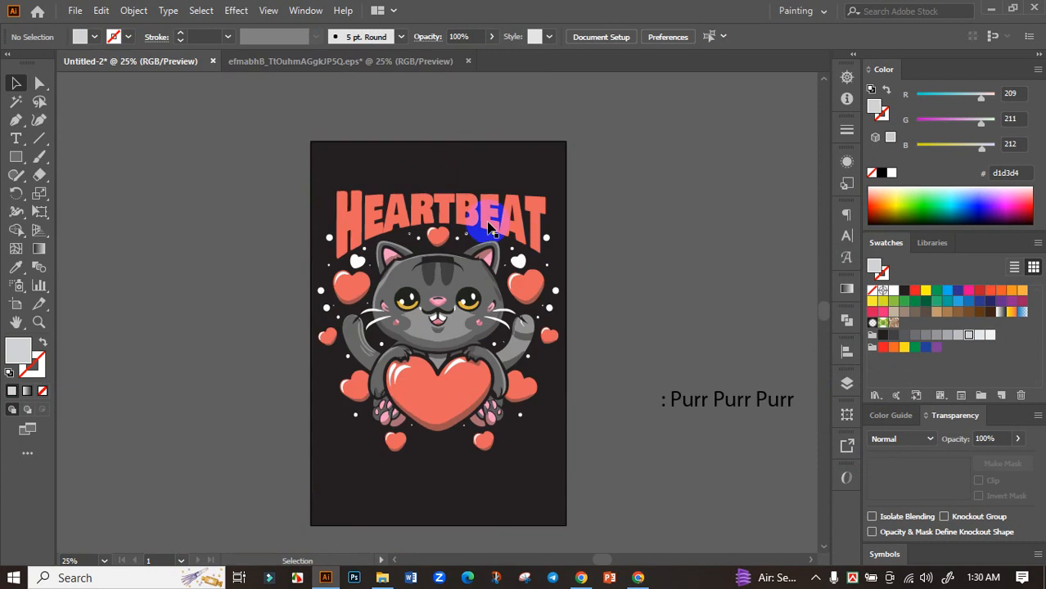
Step: Centre the warped "Heartbeat" heading horizontally on the artboard
click(490, 230)
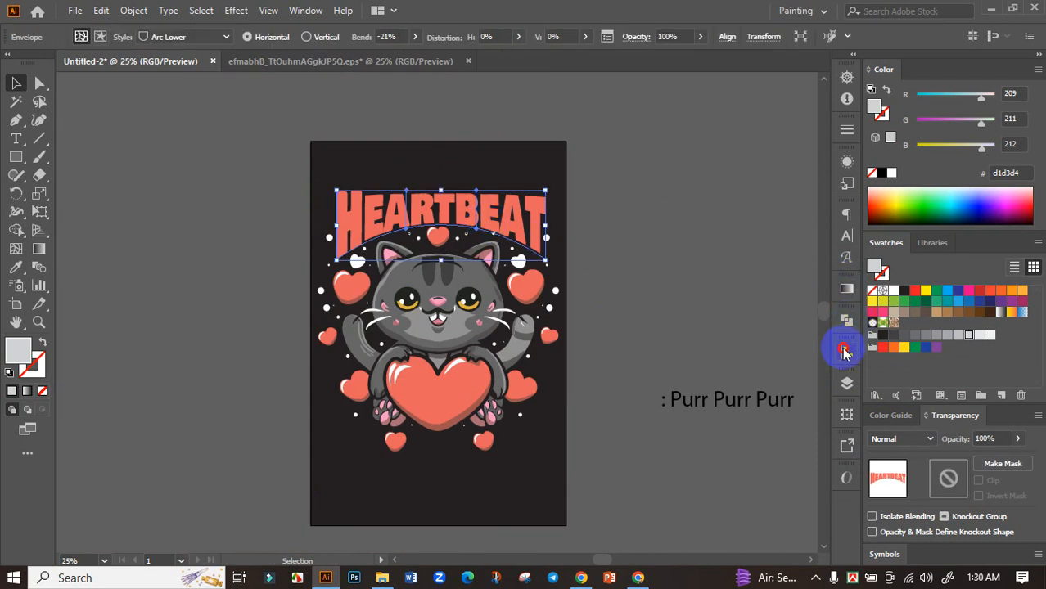
click(843, 351)
click(669, 277)
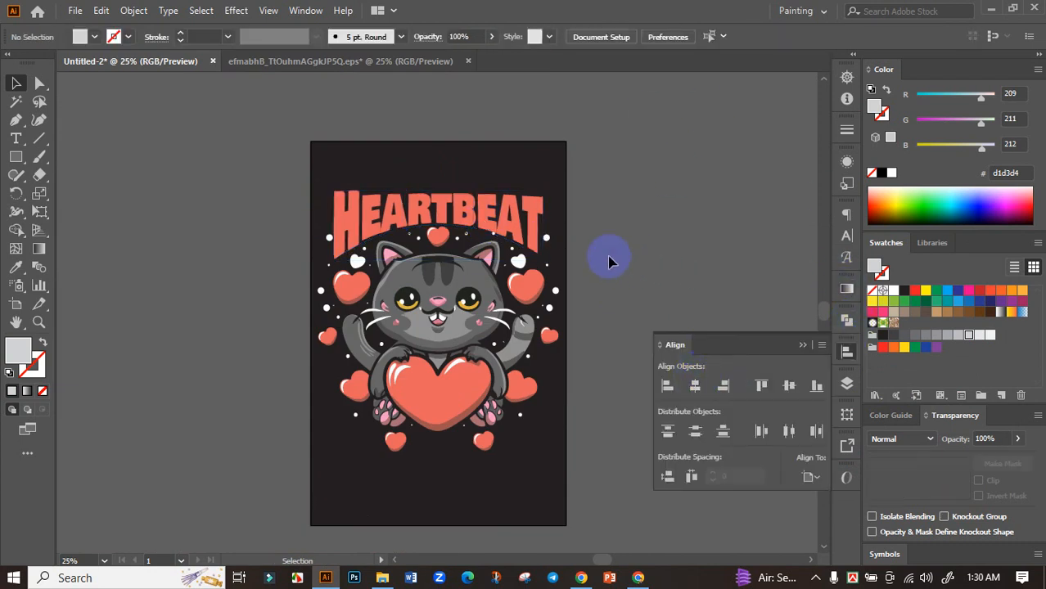
scroll(524, 232, up, 2)
click(524, 232)
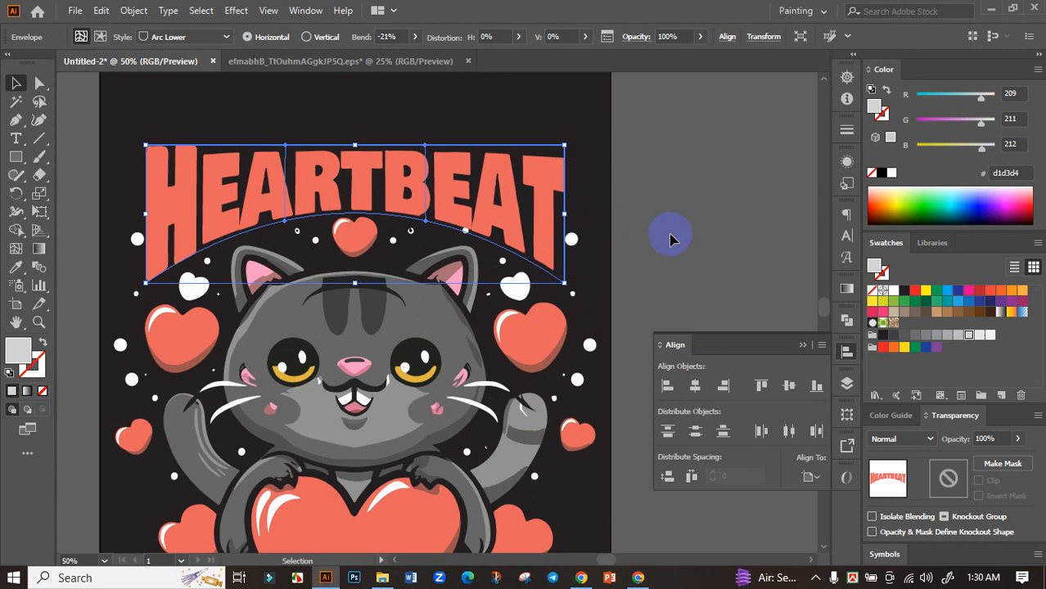
click(671, 239)
Step: Nudge the white dot beside the heading's final T slightly closer to the letter
scroll(571, 240, up, 3)
double_click(589, 238)
click(589, 237)
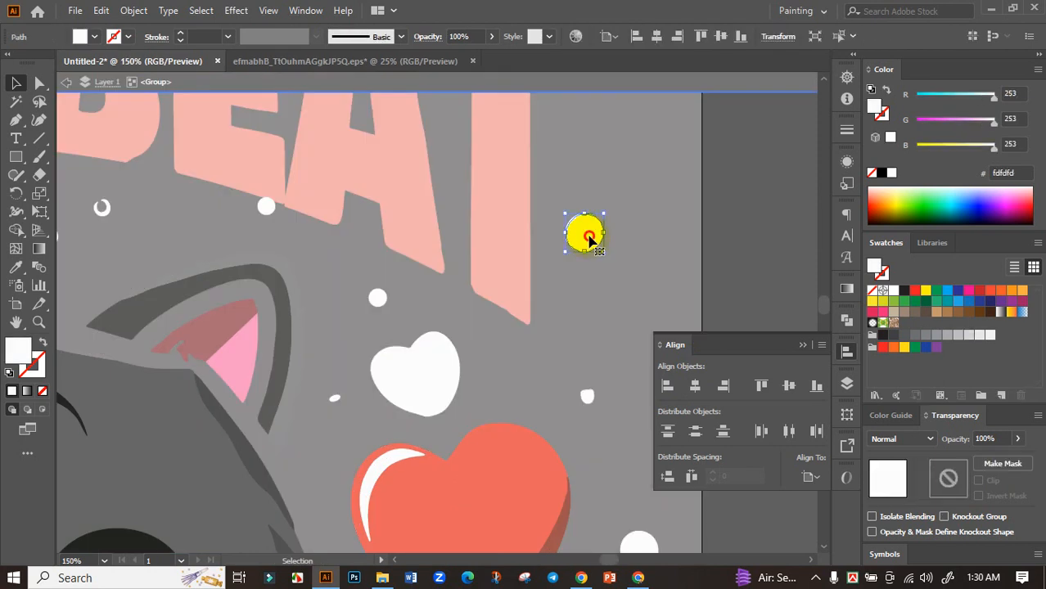
drag(589, 238, 576, 238)
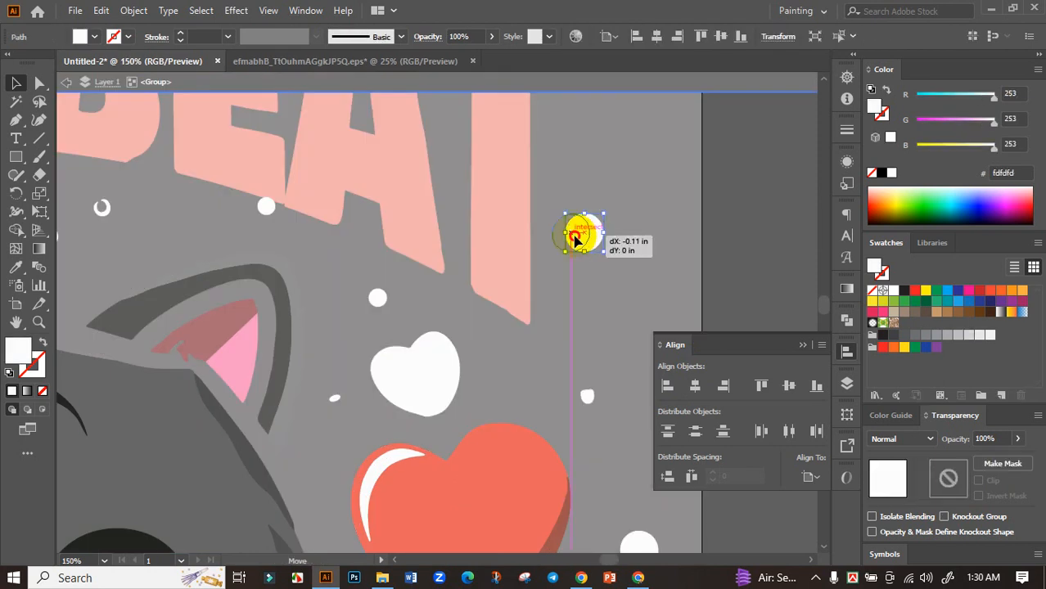
double_click(730, 239)
Step: Nudge the white dot beside the heading's H slightly away from the letter
scroll(730, 242, down, 5)
scroll(493, 249, up, 5)
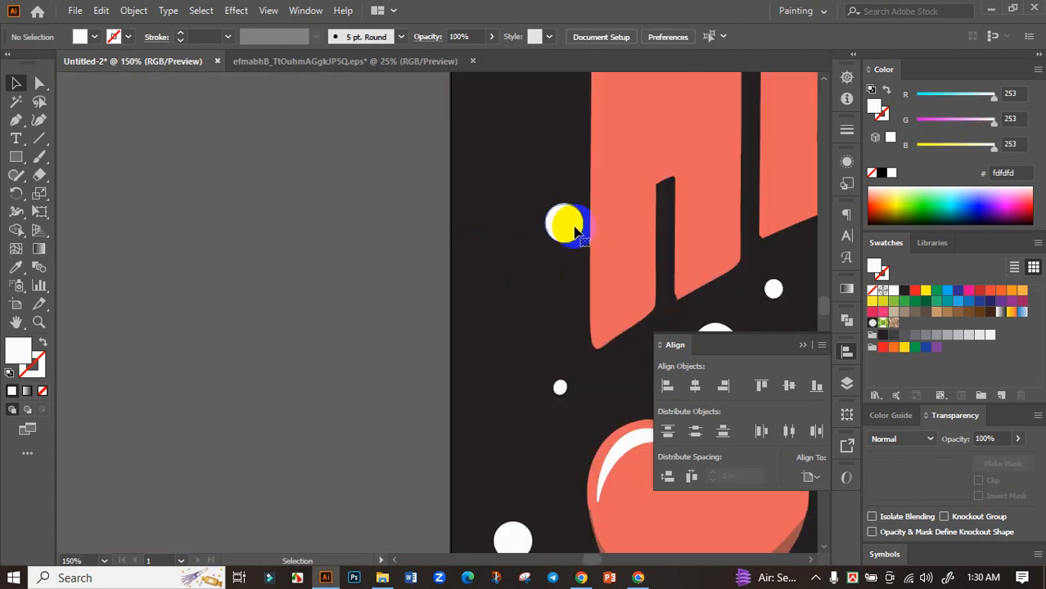
double_click(564, 224)
drag(552, 232, 552, 231)
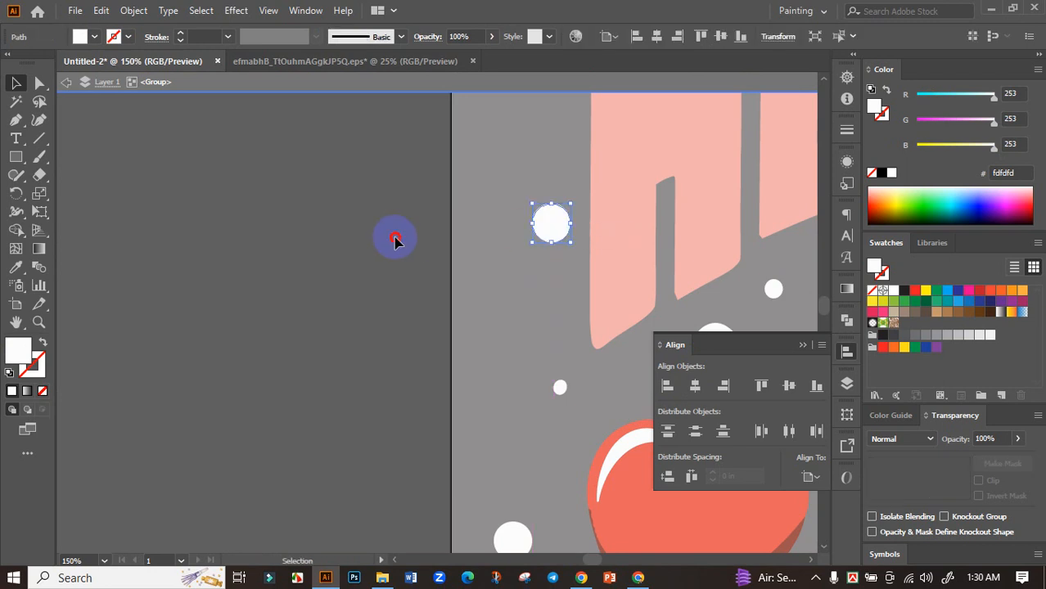
double_click(395, 238)
scroll(375, 244, down, 5)
drag(364, 242, 334, 230)
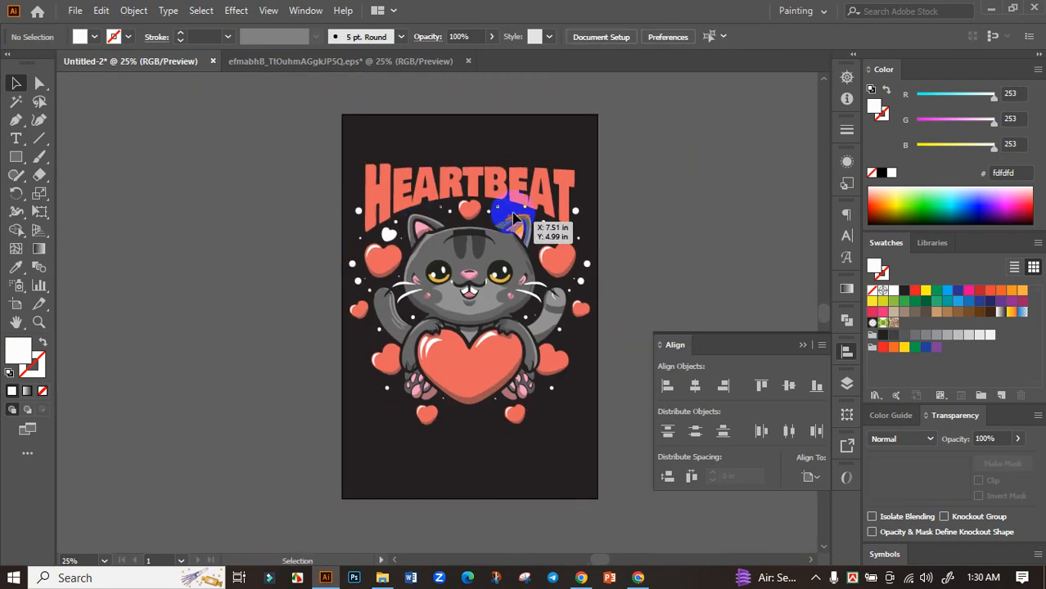
scroll(501, 172, up, 3)
click(509, 217)
scroll(532, 221, down, 3)
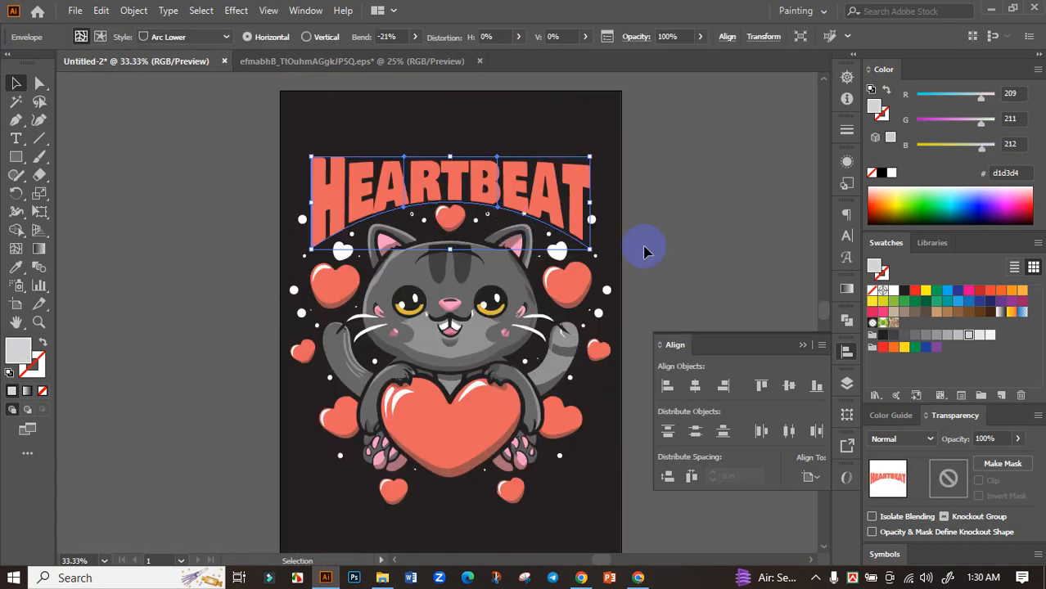
click(707, 272)
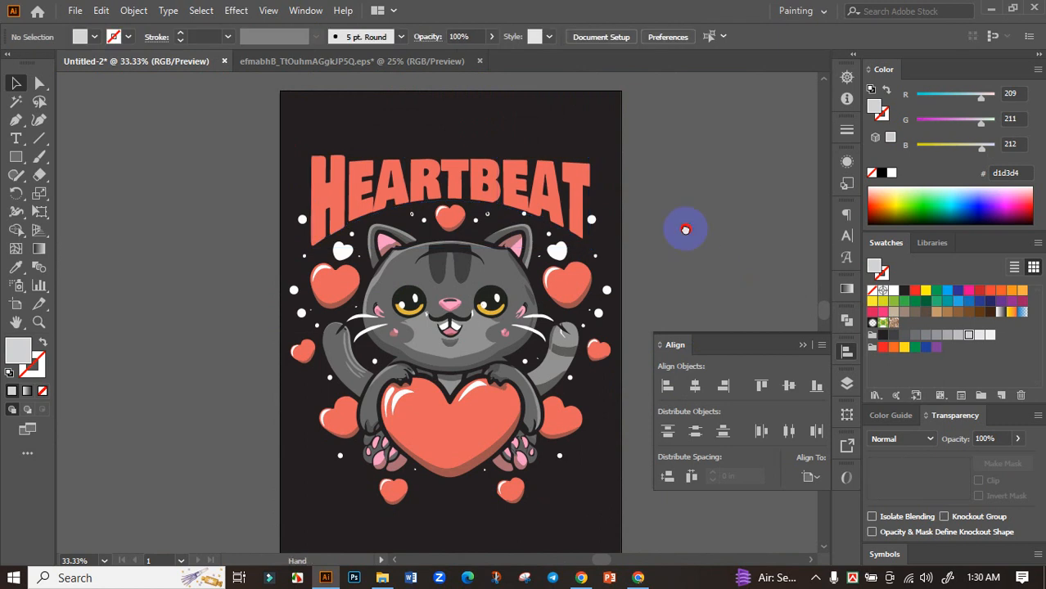
Step: Delete the colon at the start of the "Purr Purr Purr" text beside the artboard
drag(686, 230, 604, 138)
scroll(578, 213, down, 2)
drag(654, 227, 594, 215)
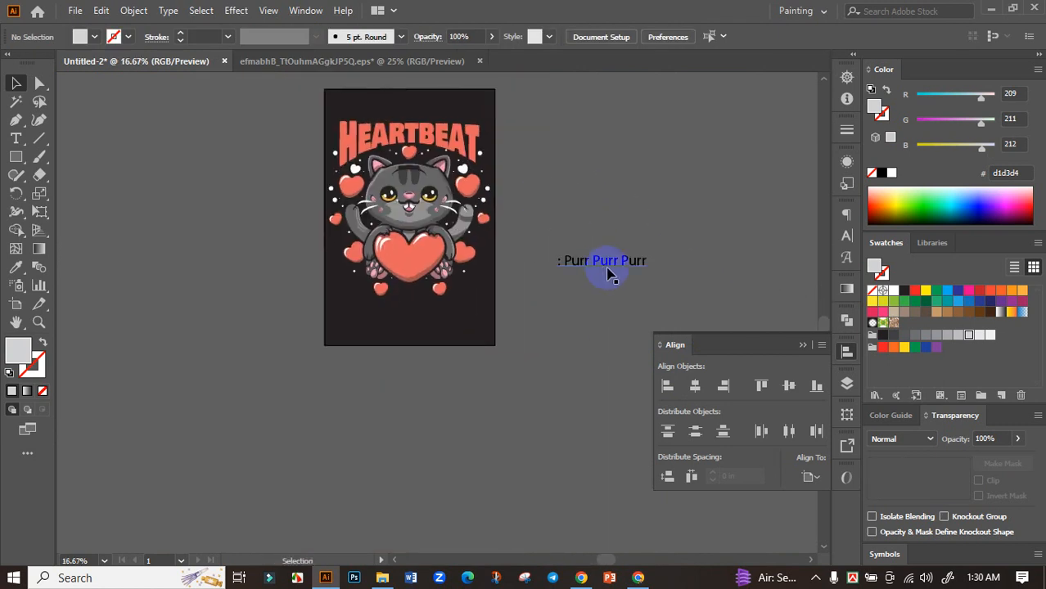
scroll(562, 267, up, 3)
double_click(563, 260)
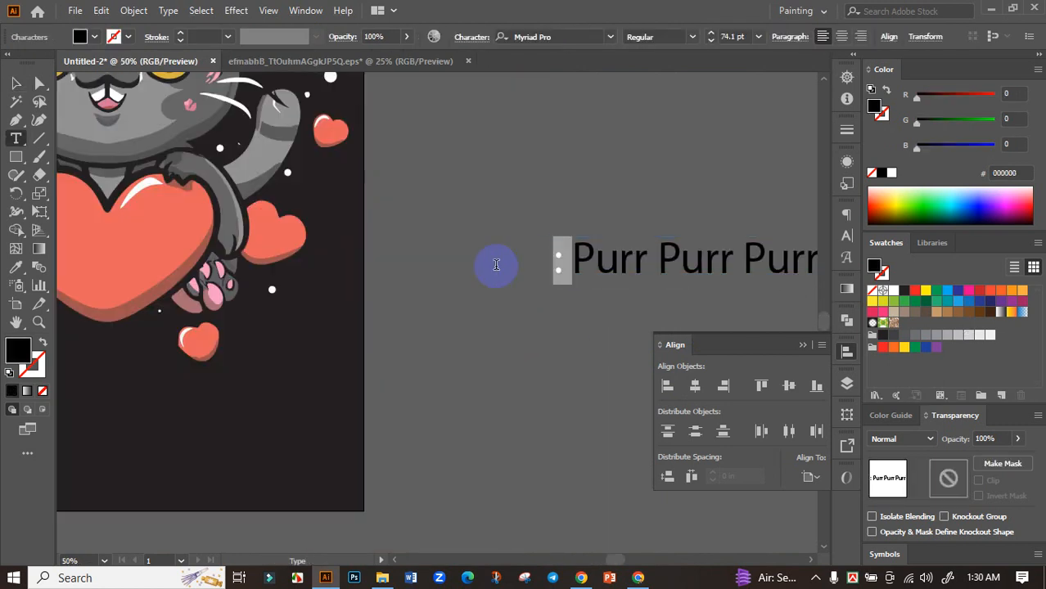
key(BackSpace)
click(14, 84)
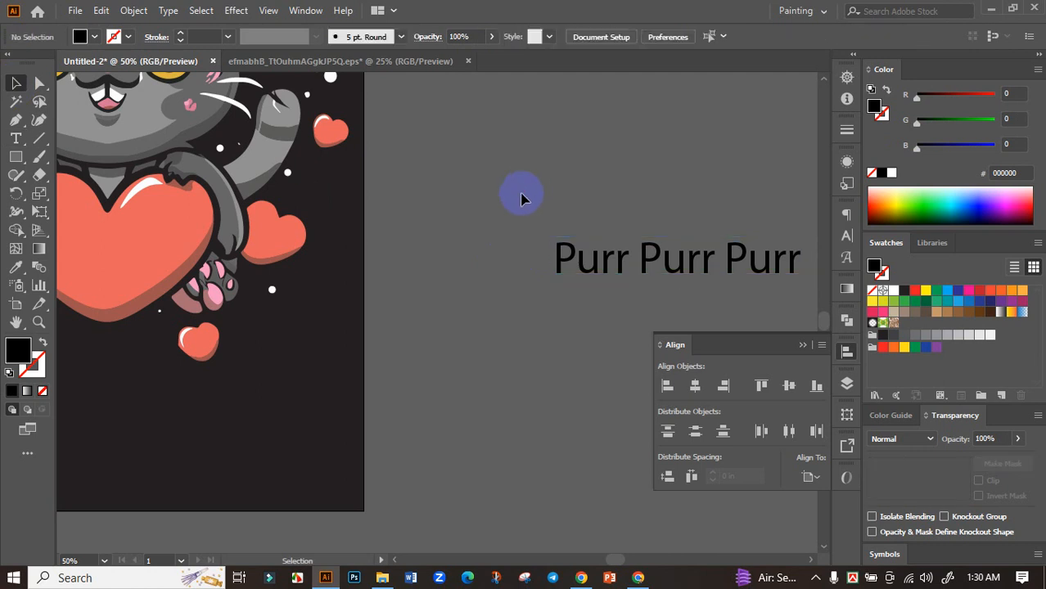
Step: Copy one "Purr" from the line into a separate text object and place it above that line
scroll(518, 192, down, 2)
double_click(572, 227)
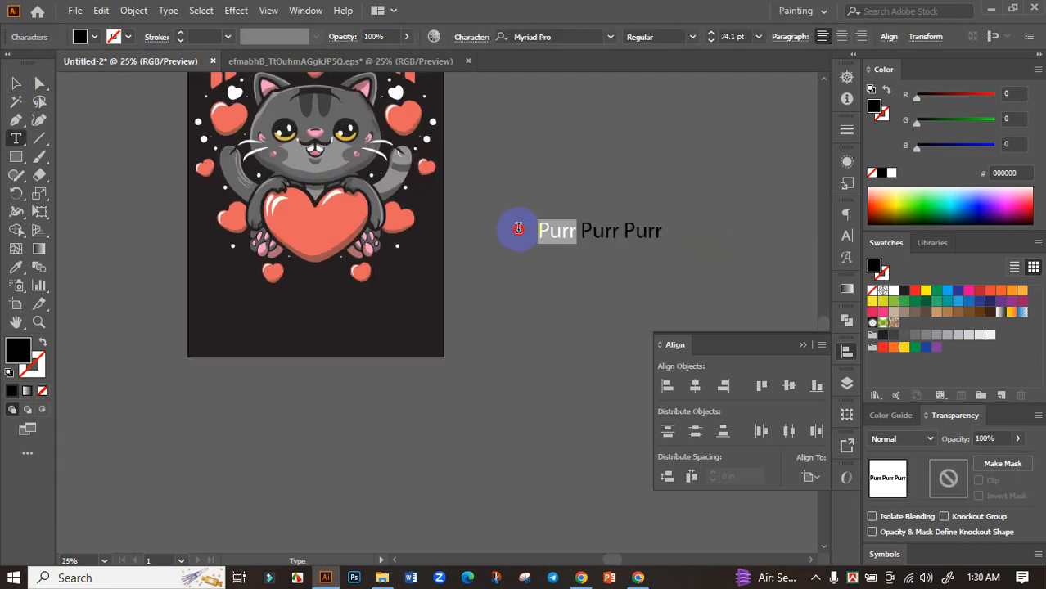
click(16, 83)
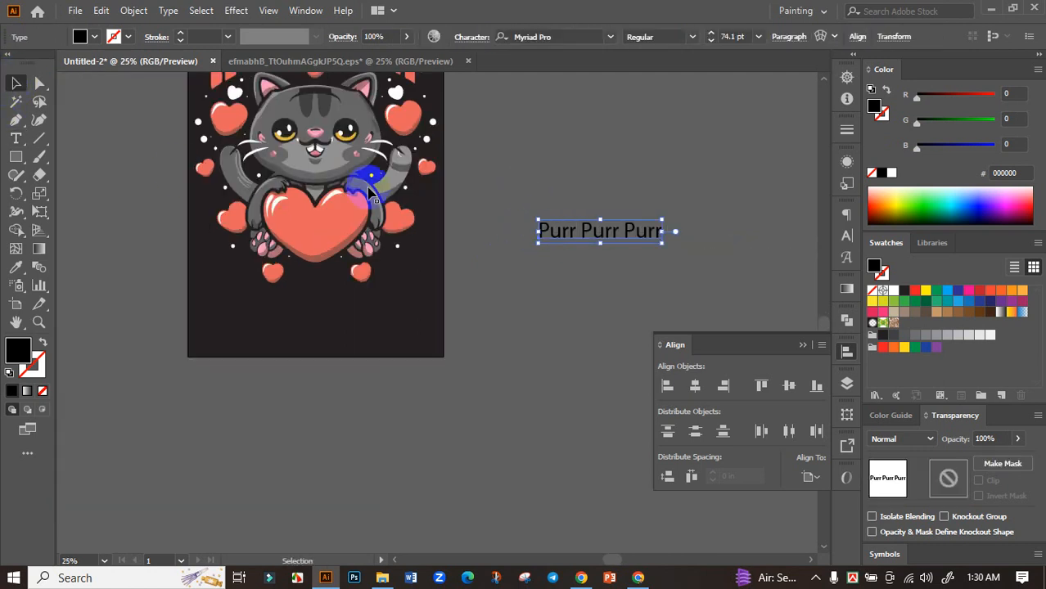
click(593, 195)
key(ctrl+v)
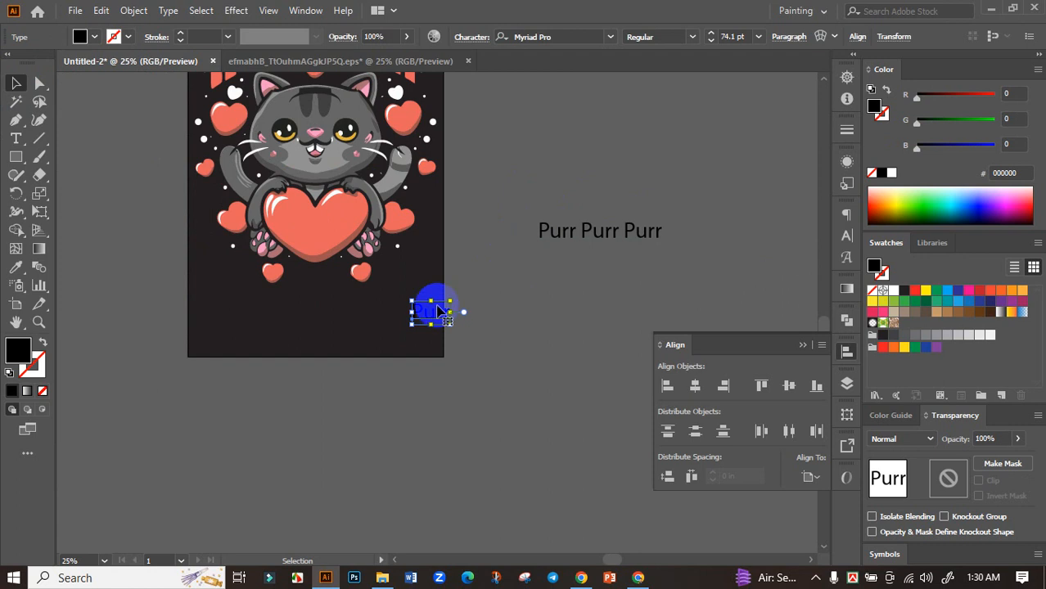
drag(442, 307, 512, 162)
scroll(503, 164, up, 2)
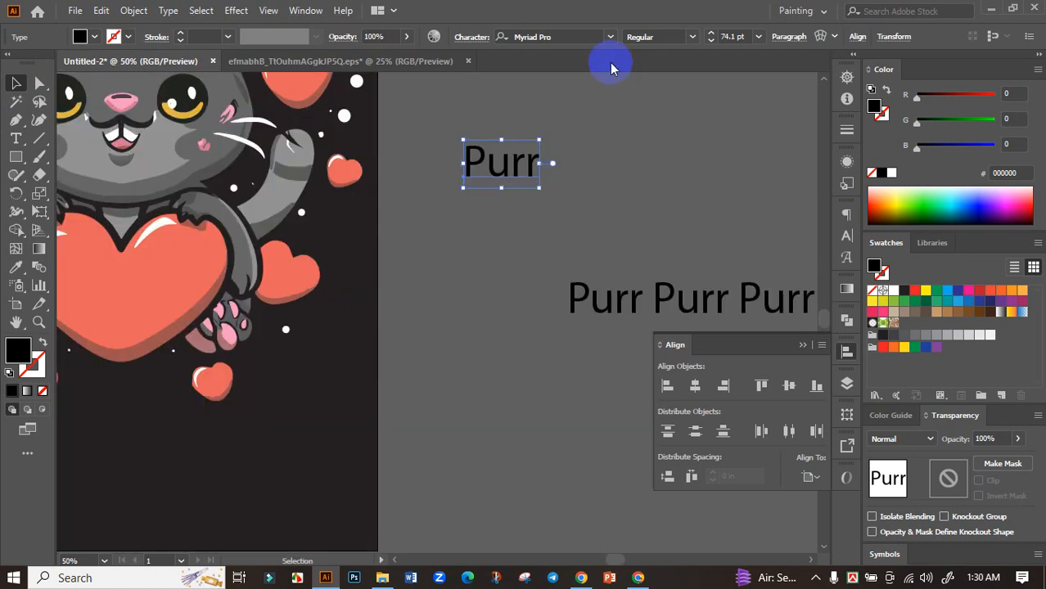
Step: Set the separate "Purr" text in Bowlby One SC Regular
click(610, 36)
click(701, 112)
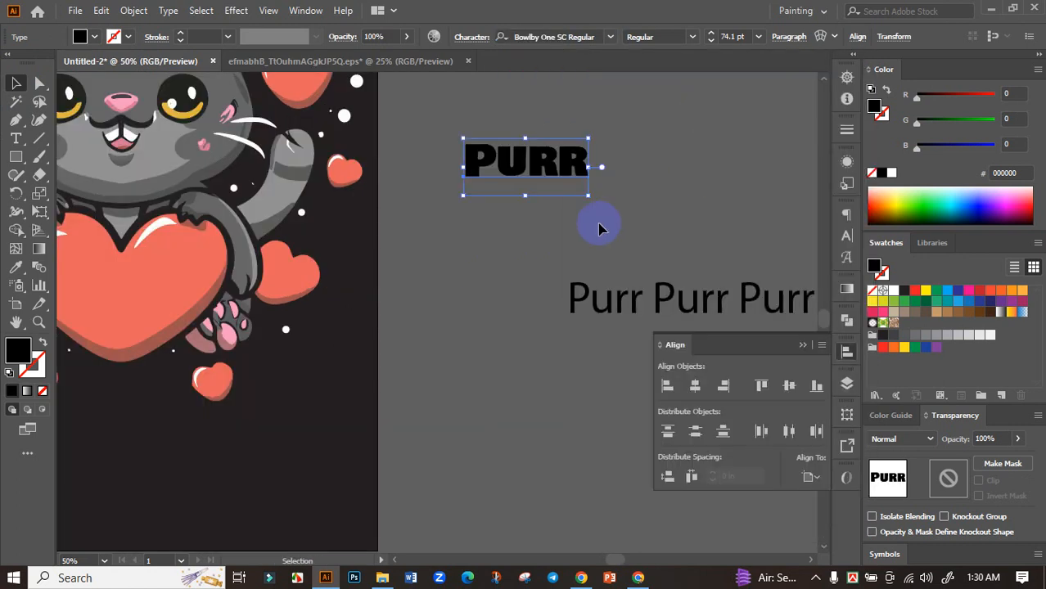
click(653, 221)
Step: Place "Purr" between the two small hearts beneath the cat's big heart and fill it with white
scroll(654, 218, down, 3)
scroll(618, 201, up, 2)
drag(626, 202, 346, 355)
scroll(345, 355, up, 2)
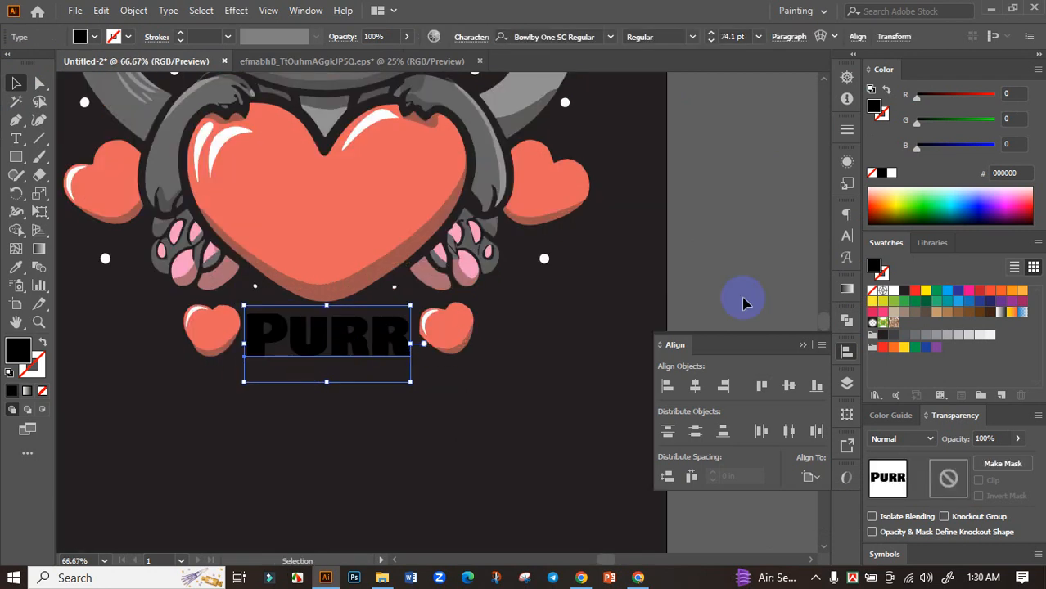
click(895, 295)
click(699, 280)
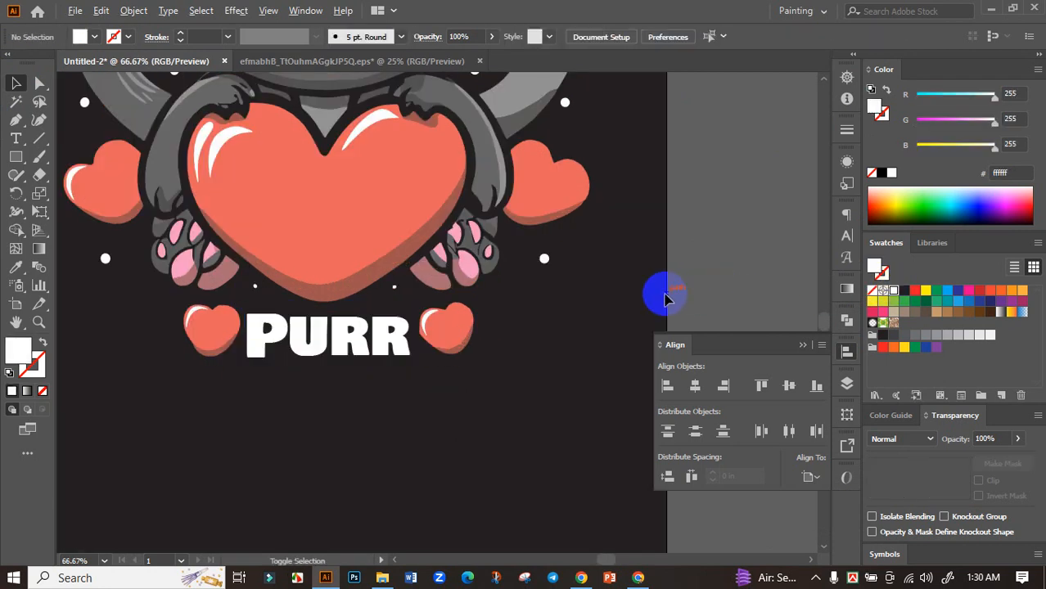
Step: Duplicate the white "Purr" twice and place the copies side by side in a row just beneath it
scroll(665, 291, down, 2)
scroll(491, 326, up, 2)
drag(509, 319, 383, 364)
drag(413, 353, 484, 343)
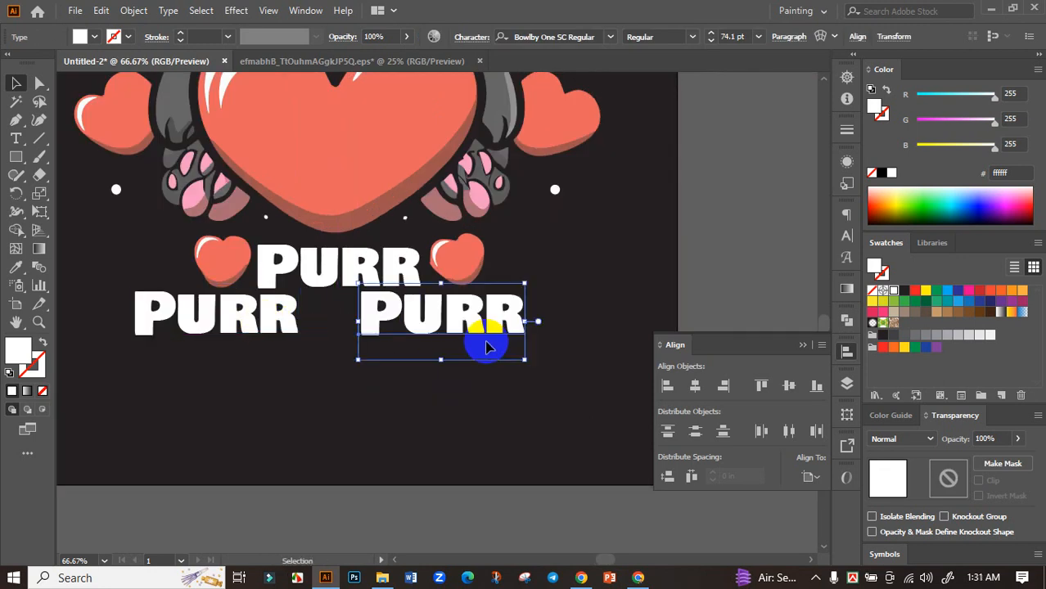
Step: Group the three white "Purr" words and centre the group horizontally on the artboard
scroll(484, 343, down, 1)
shift+click(374, 333)
shift+click(421, 307)
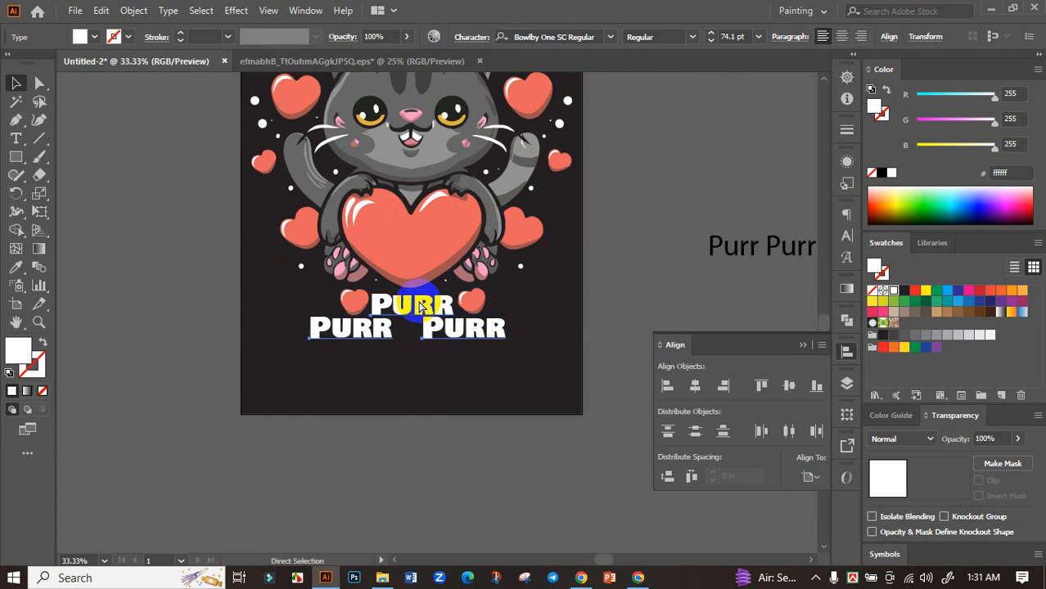
click(695, 385)
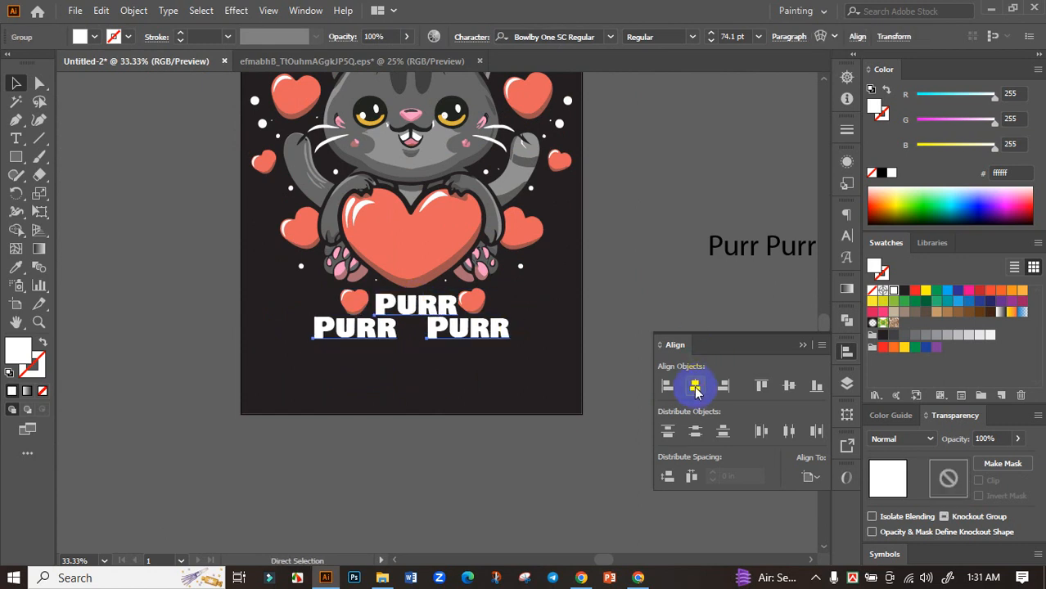
click(650, 270)
scroll(528, 304, up, 1)
scroll(524, 308, down, 2)
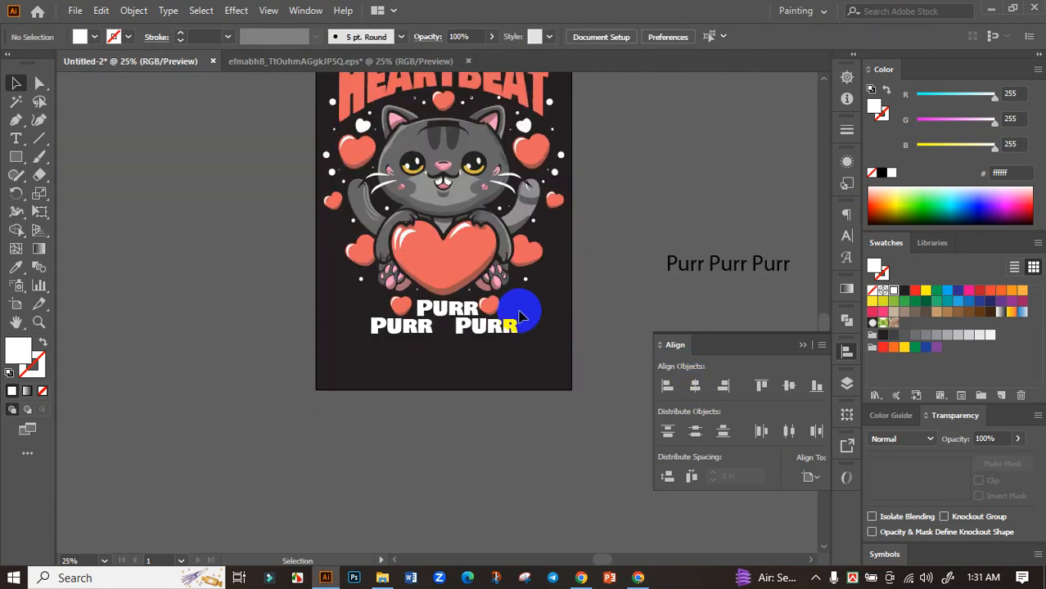
scroll(438, 324, up, 2)
click(411, 321)
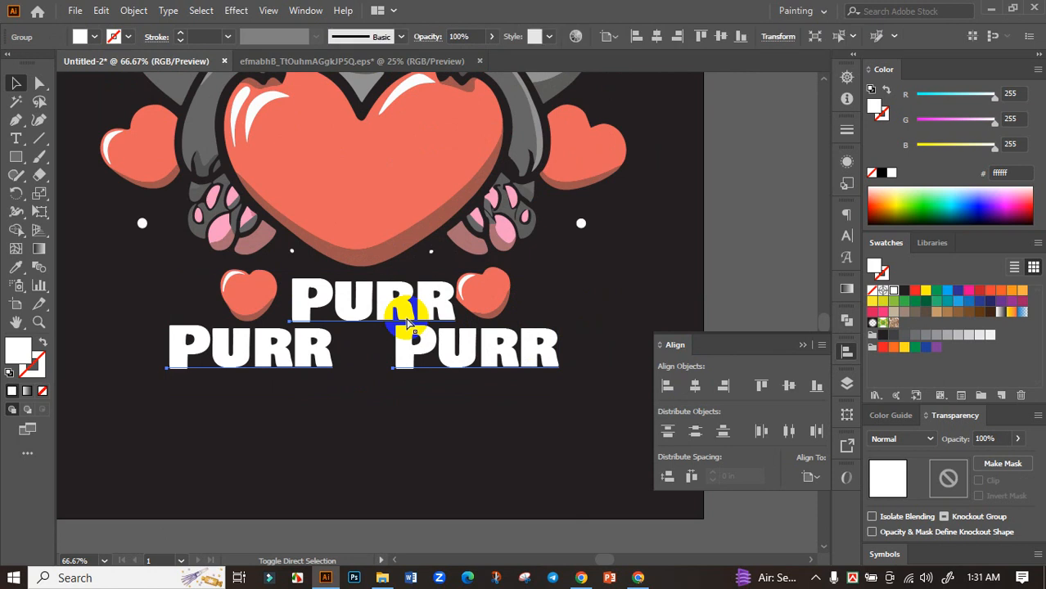
scroll(410, 360, down, 1)
scroll(491, 360, down, 1)
click(584, 343)
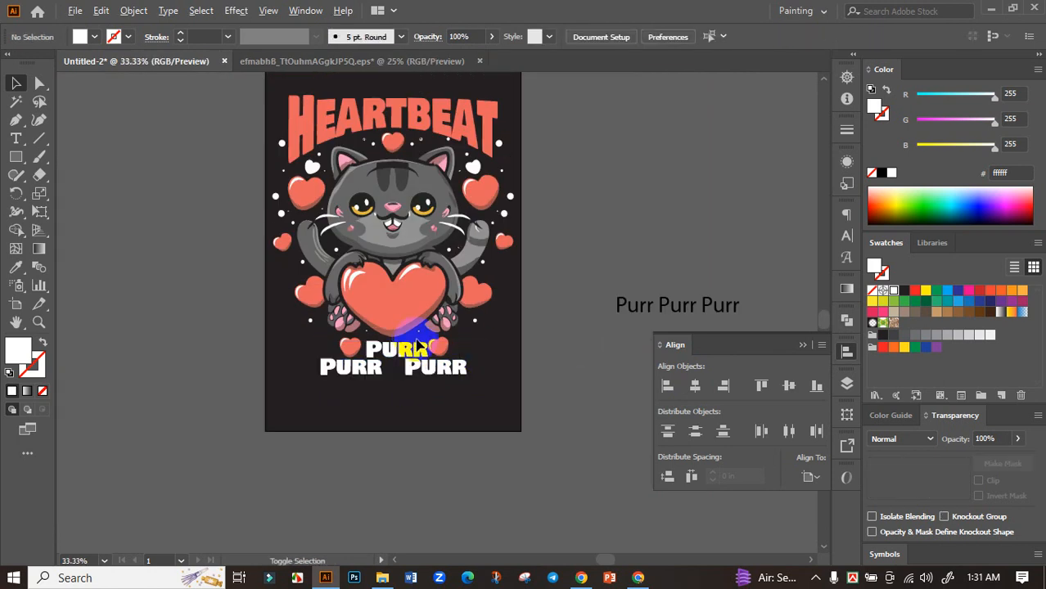
Step: Inside the artwork group, move the small heart that touches the end of the upper "Purr" slightly outward, away from the lettering
scroll(385, 343, up, 4)
double_click(522, 388)
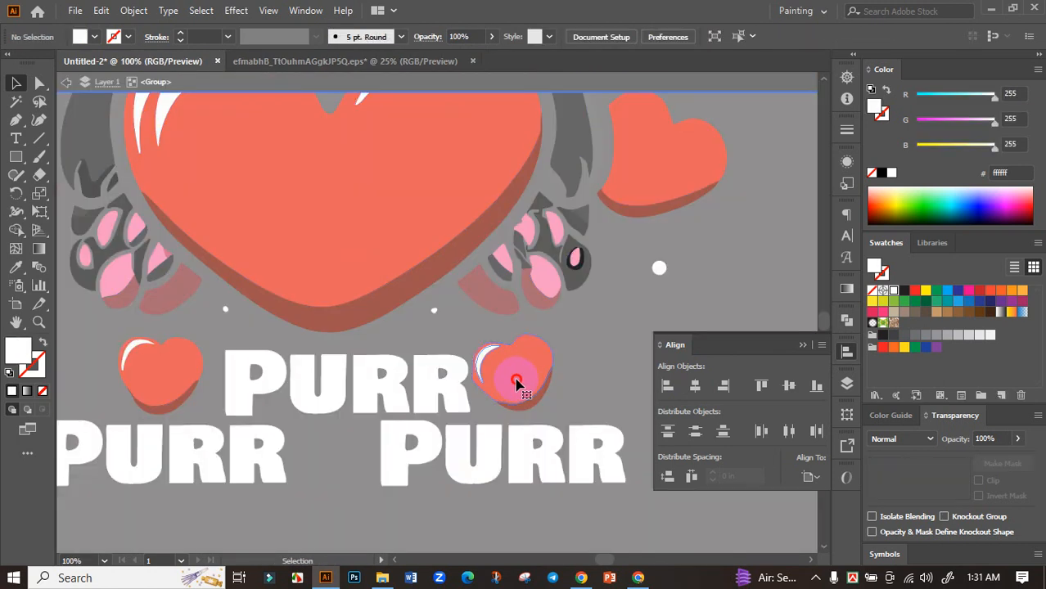
click(514, 380)
click(577, 402)
click(481, 344)
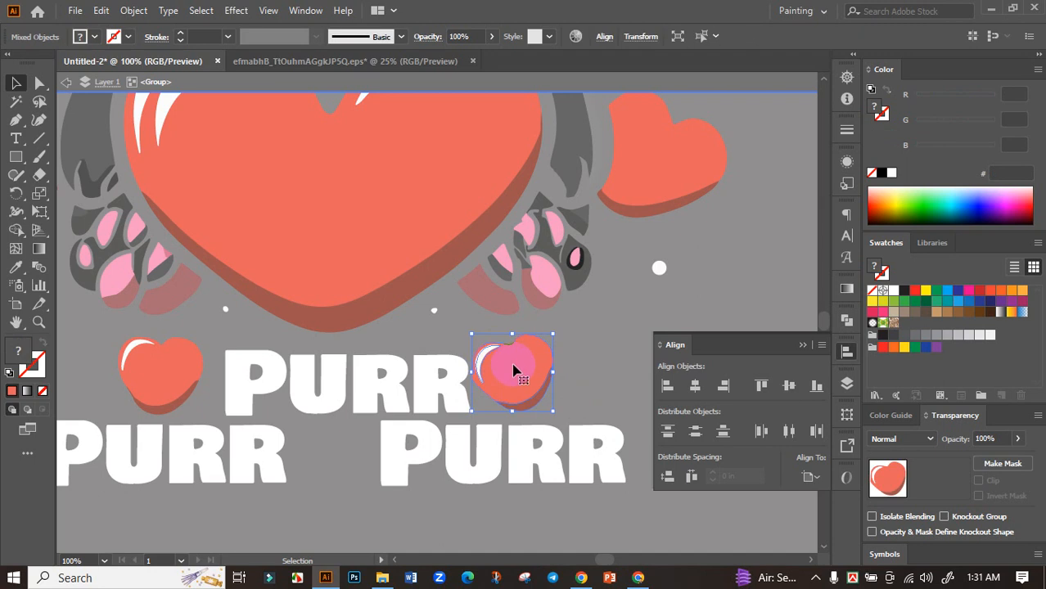
drag(514, 370, 530, 377)
shift+click(525, 375)
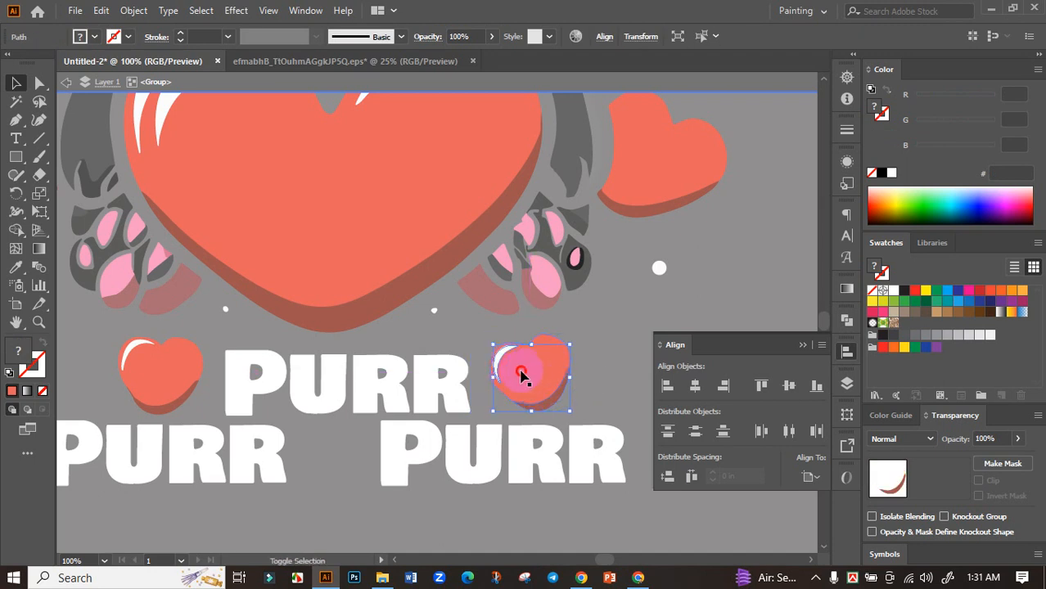
Step: Try to copy the small heart beside the upper "Purr" into the gap between the two lower "Purr" words
scroll(525, 383, down, 1)
drag(525, 383, 405, 390)
scroll(413, 390, down, 1)
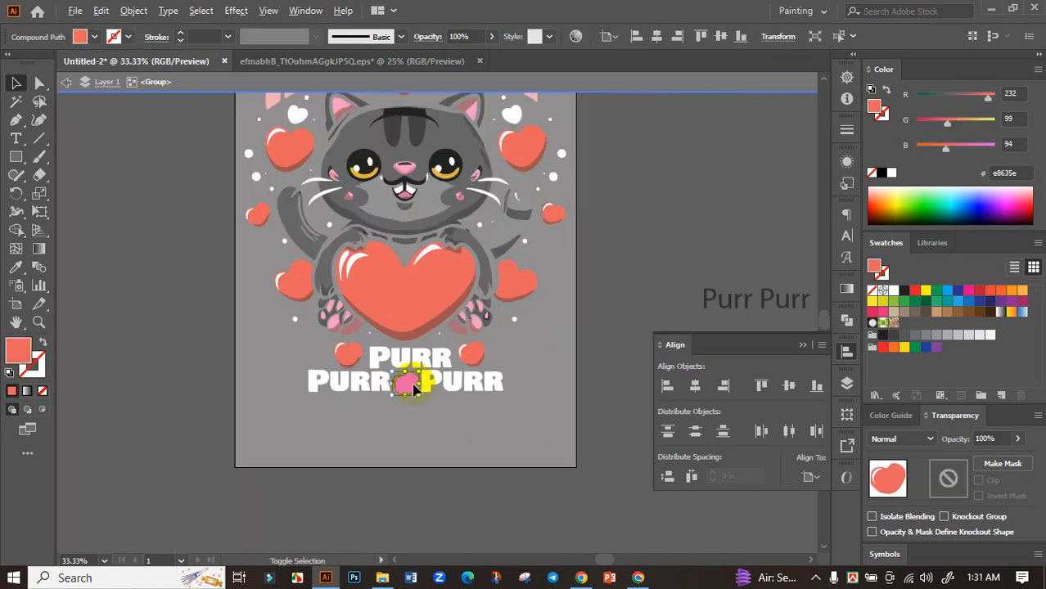
double_click(598, 381)
scroll(411, 385, up, 3)
key(ctrl+z)
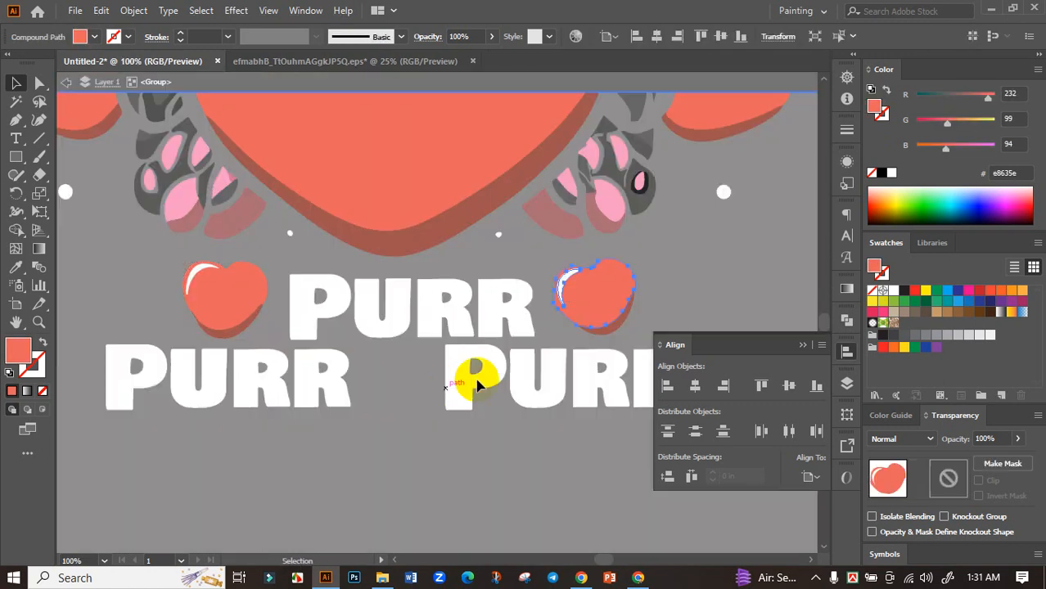
Step: Duplicate the complete small heart, with its highlight and shadow, into the gap between the two lower "Purr" words and leave group isolation
click(587, 302)
click(655, 291)
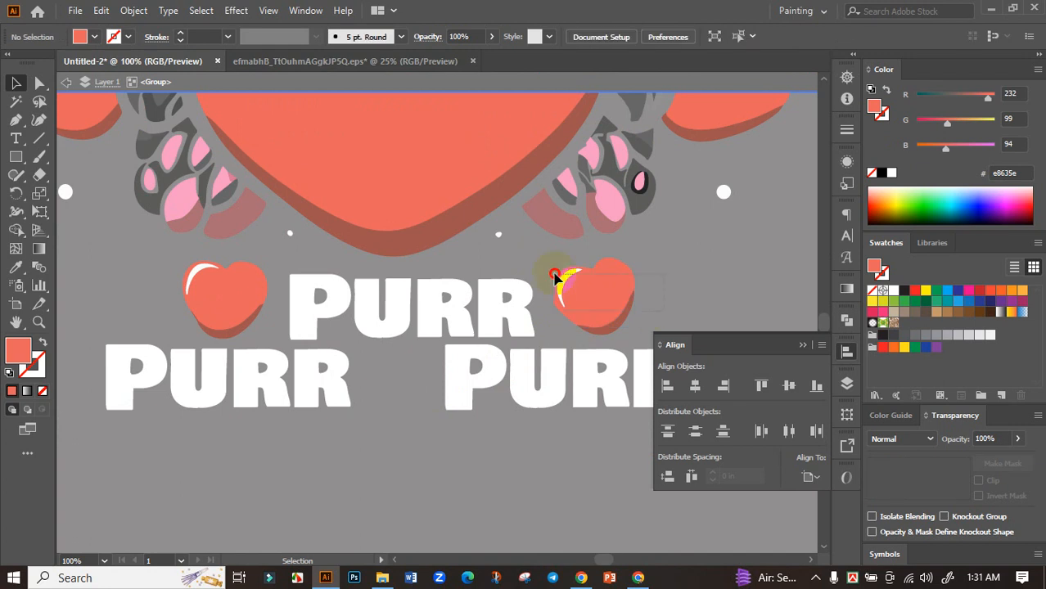
click(554, 279)
key(ctrl+minus)
drag(558, 311, 468, 357)
key(ctrl+minus)
key(ctrl+minus)
key(ctrl+minus)
click(497, 455)
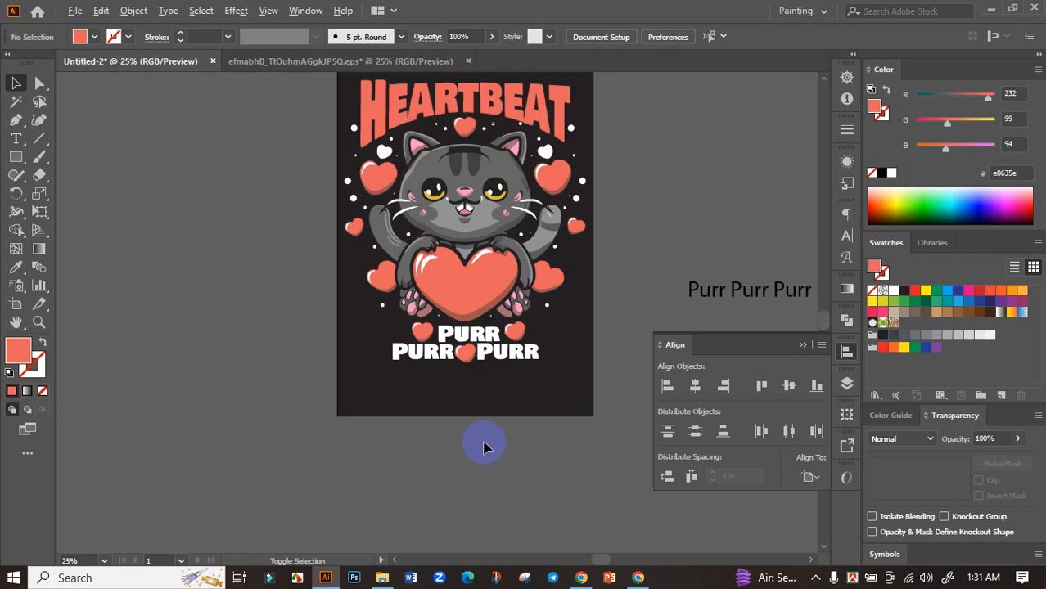
Step: Delete the leftover black "Purr Purr Purr" text beside the artboard
scroll(484, 442, down, 1)
scroll(488, 360, right, 2)
drag(530, 306, 635, 398)
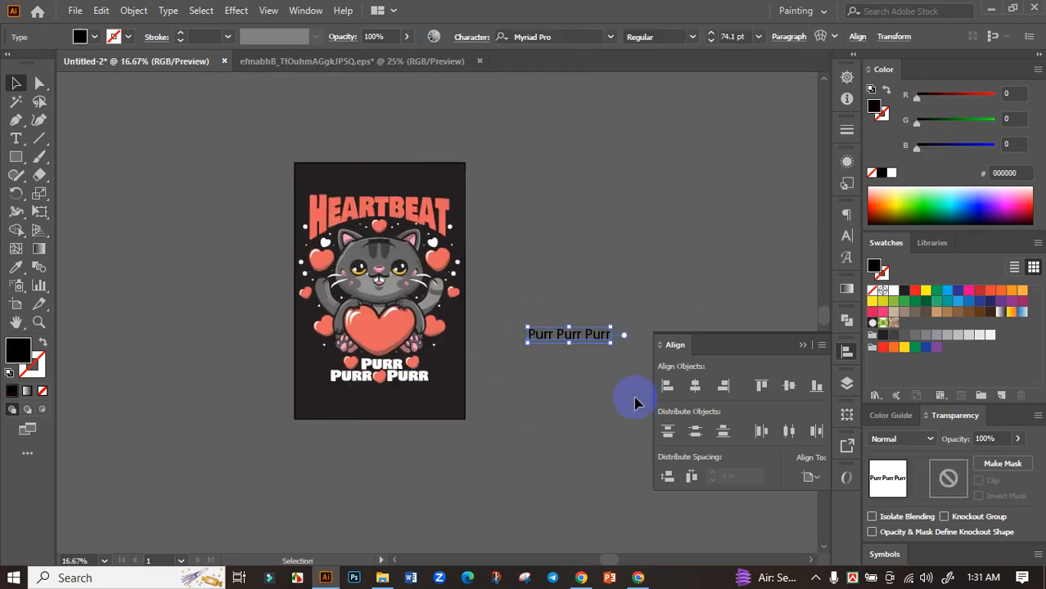
click(622, 401)
Step: Ungroup the cat artwork so its hearts can be selected separately
scroll(393, 397, up, 2)
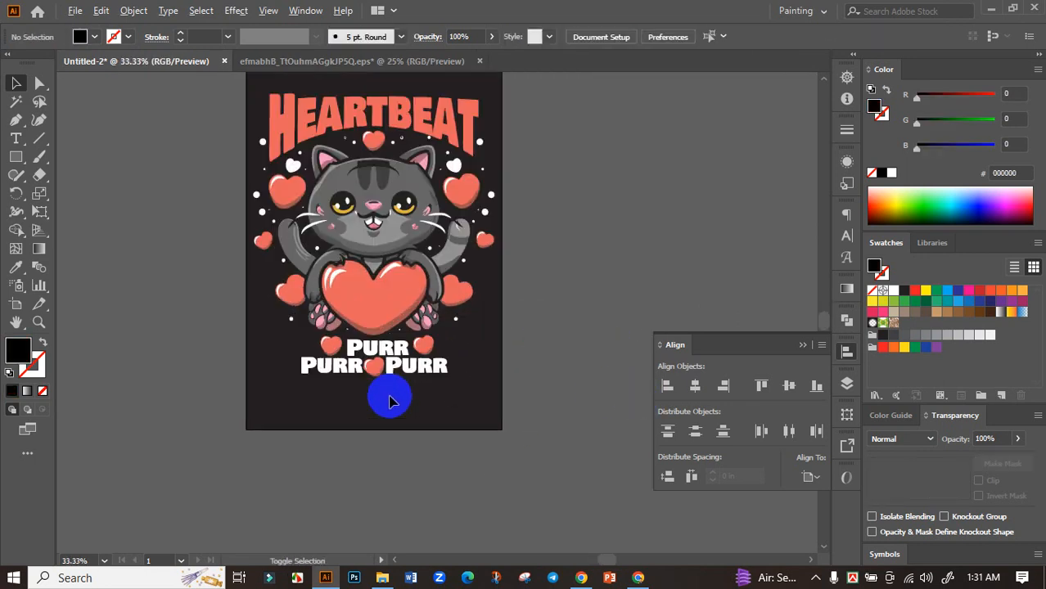
drag(441, 380, 257, 317)
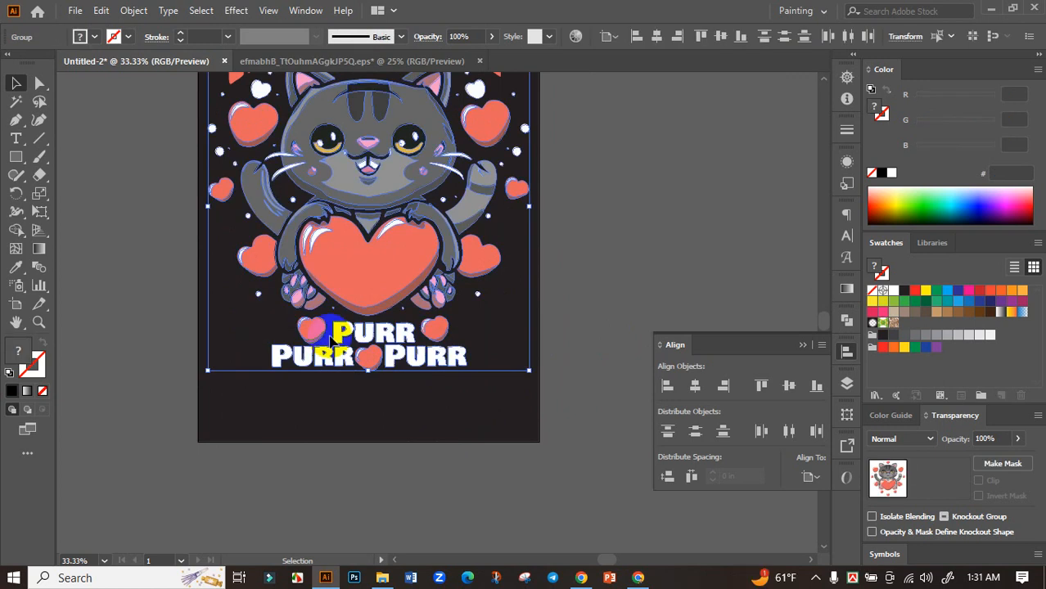
click(567, 315)
right_click(373, 268)
click(420, 389)
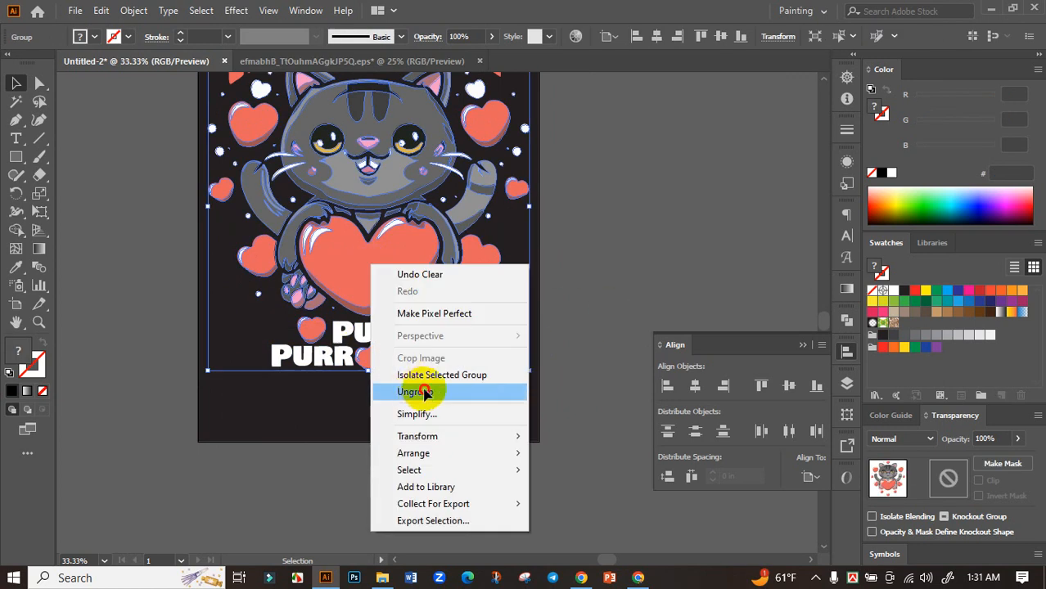
click(507, 391)
Step: Enlarge the "Purr" lettering together with its three hearts and place it beneath the cat with some clearance
drag(508, 391, 252, 323)
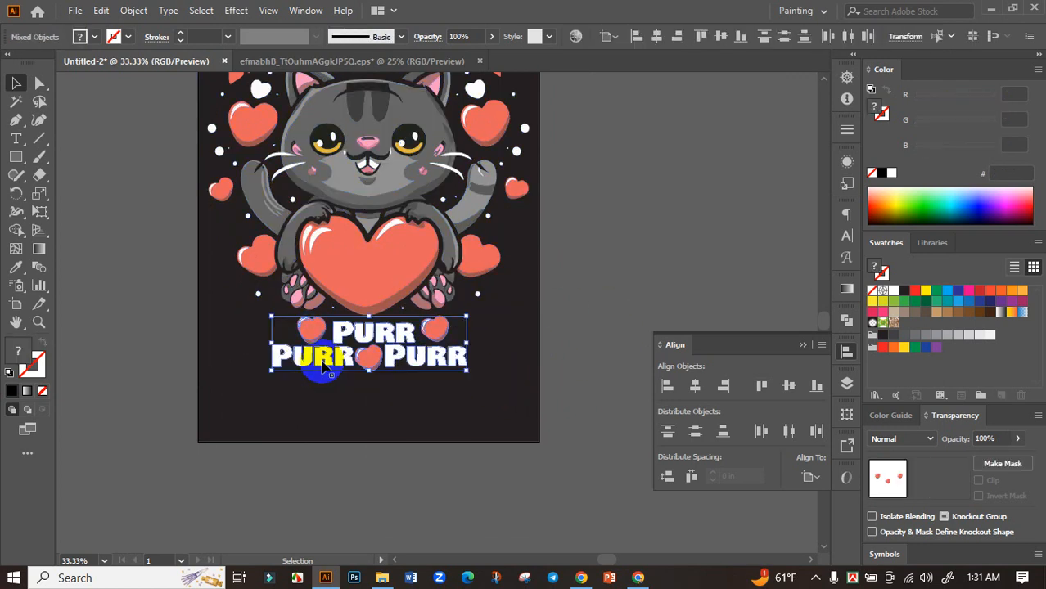
drag(370, 375, 369, 397)
click(563, 321)
drag(563, 320, 563, 404)
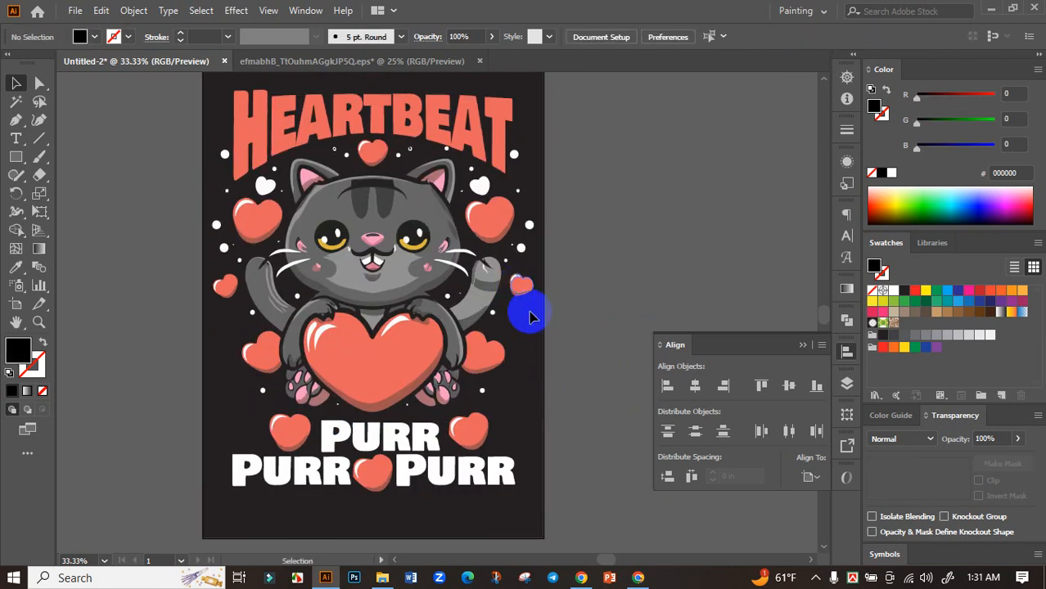
Step: Duplicate the small heart beside the cat's striped tail twice, placing one copy above each outer heart of the "Purr" lettering
scroll(532, 296, up, 1)
drag(538, 311, 496, 467)
drag(496, 467, 204, 442)
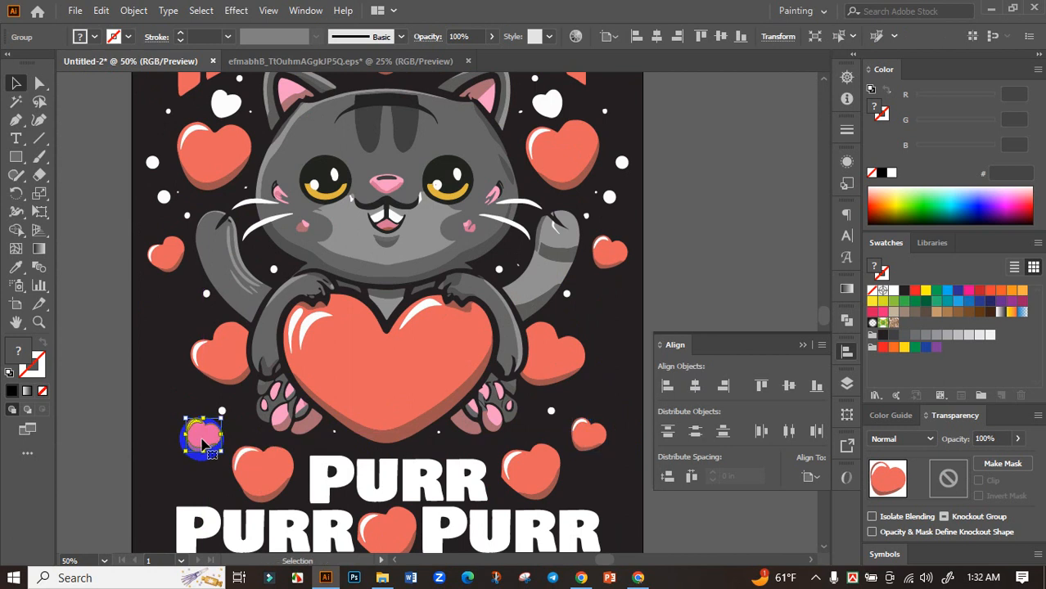
Step: Reflect the left heart copy across the vertical axis so it mirrors the one on the opposite side
alt+click(203, 440)
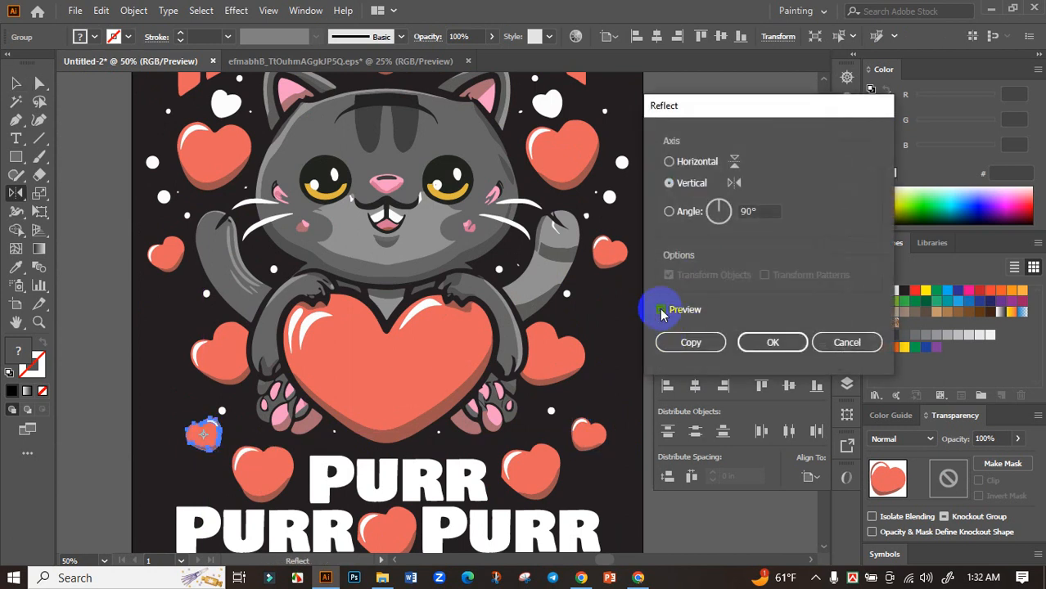
click(663, 312)
click(776, 347)
click(16, 83)
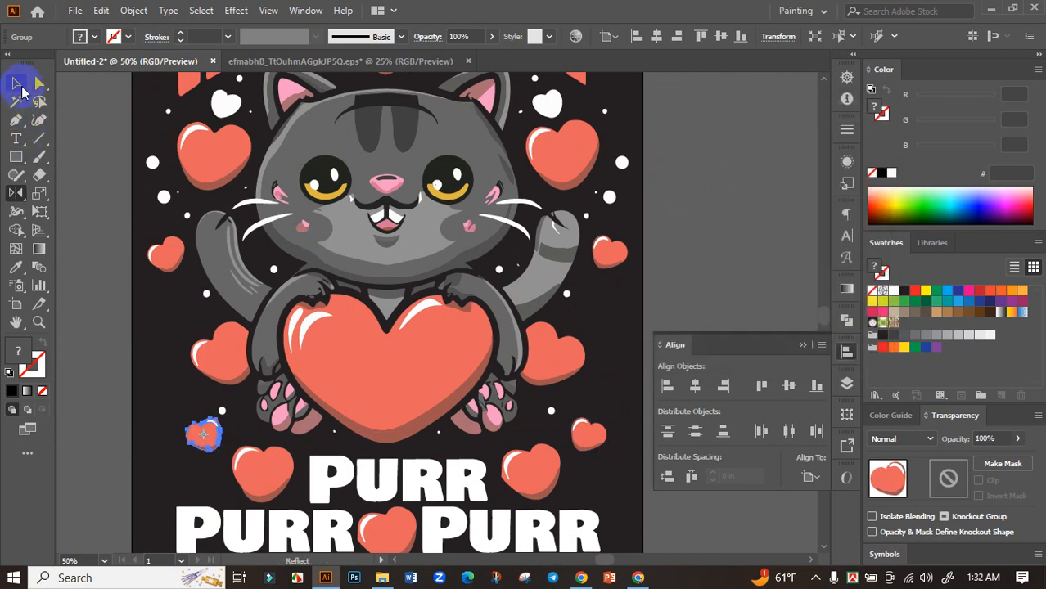
click(116, 221)
Step: Group the two new small hearts and centre the pair horizontally on the artboard
scroll(109, 243, down, 2)
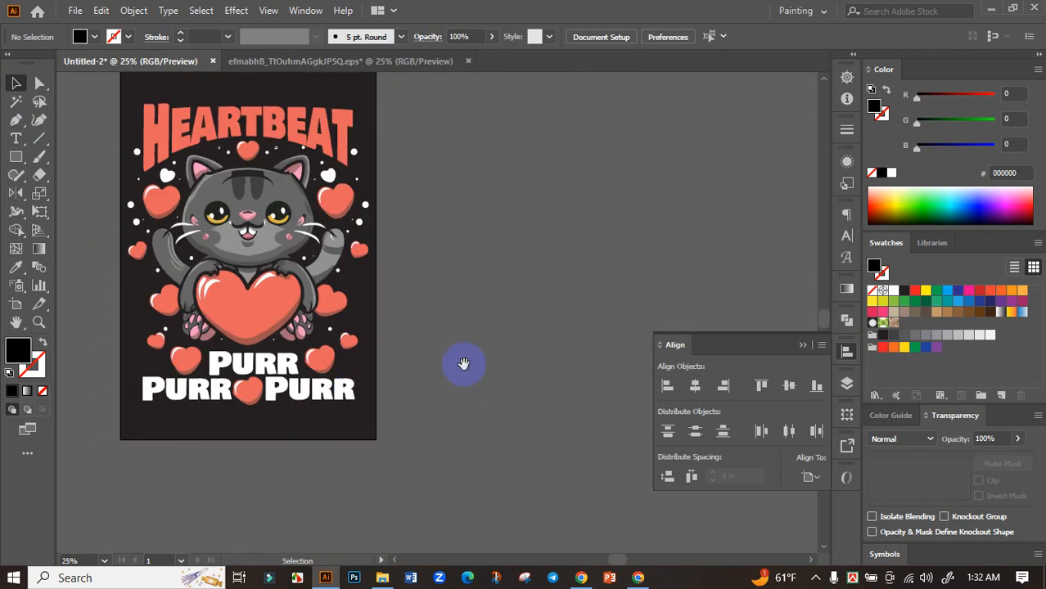
drag(462, 364, 551, 357)
scroll(440, 336, up, 1)
click(441, 342)
shift+click(175, 339)
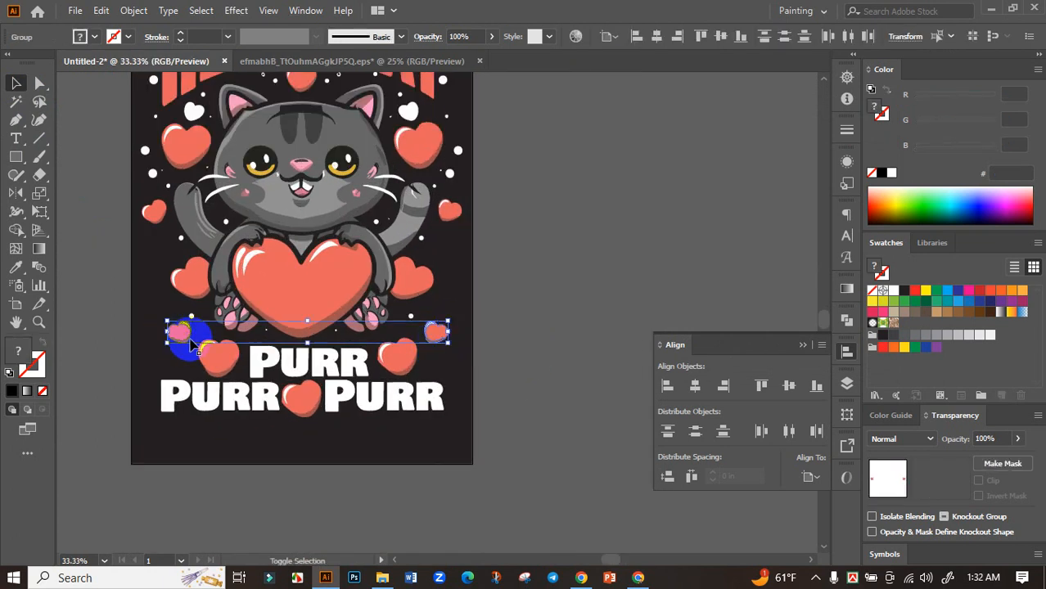
click(696, 391)
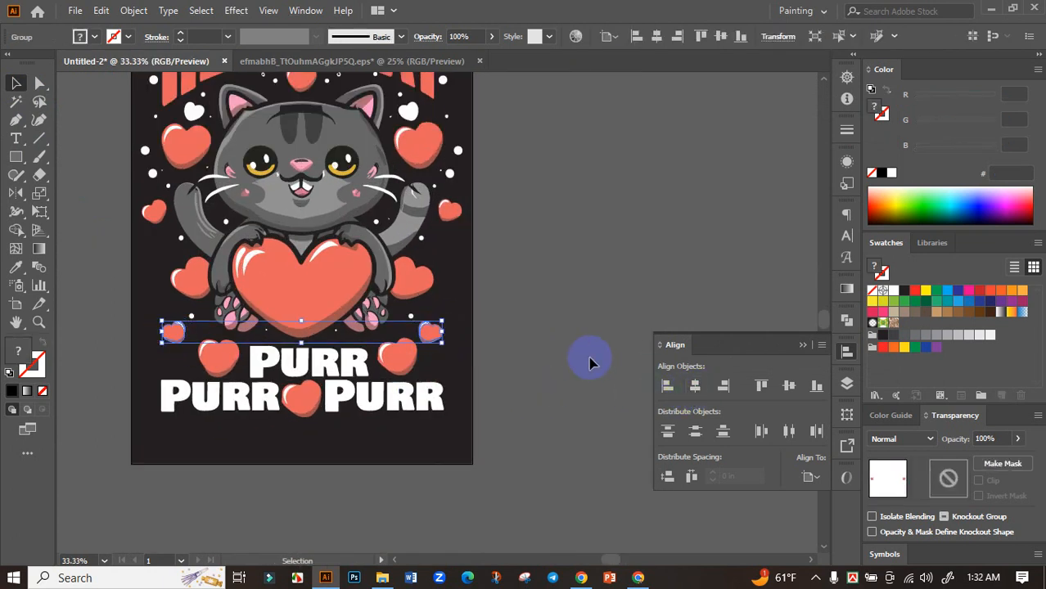
click(587, 362)
drag(509, 361, 566, 358)
scroll(480, 329, up, 2)
click(501, 351)
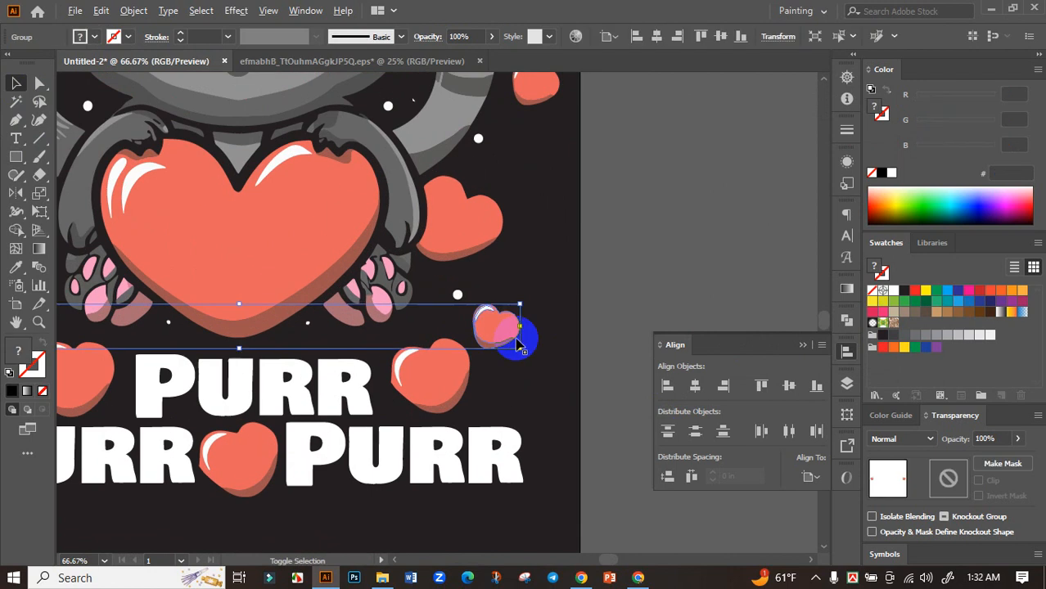
scroll(523, 343, down, 2)
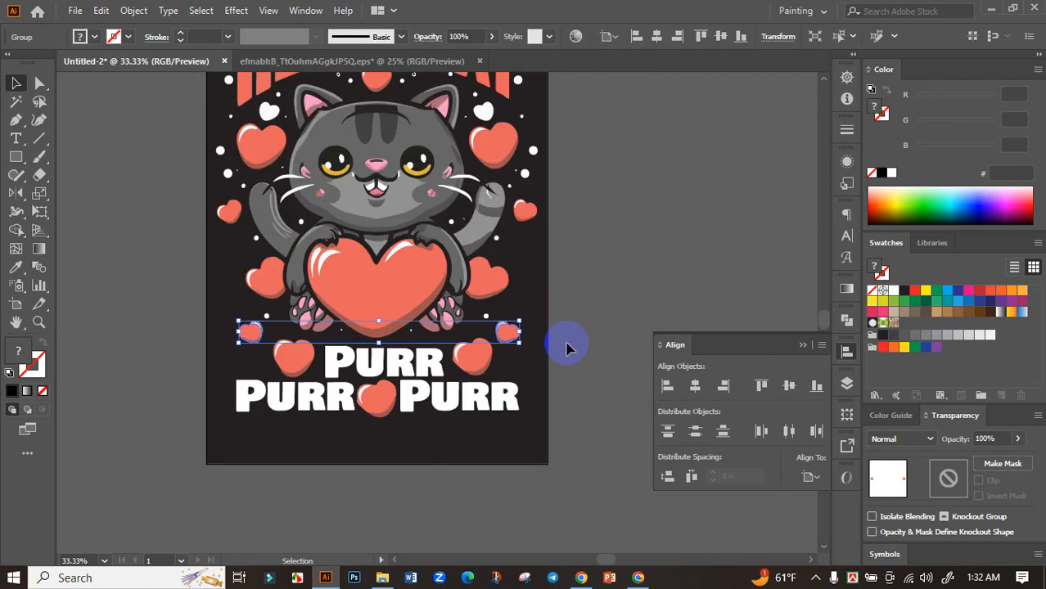
Step: Centre the enlarged group of white "Purr" words horizontally on the artboard
click(477, 390)
click(695, 385)
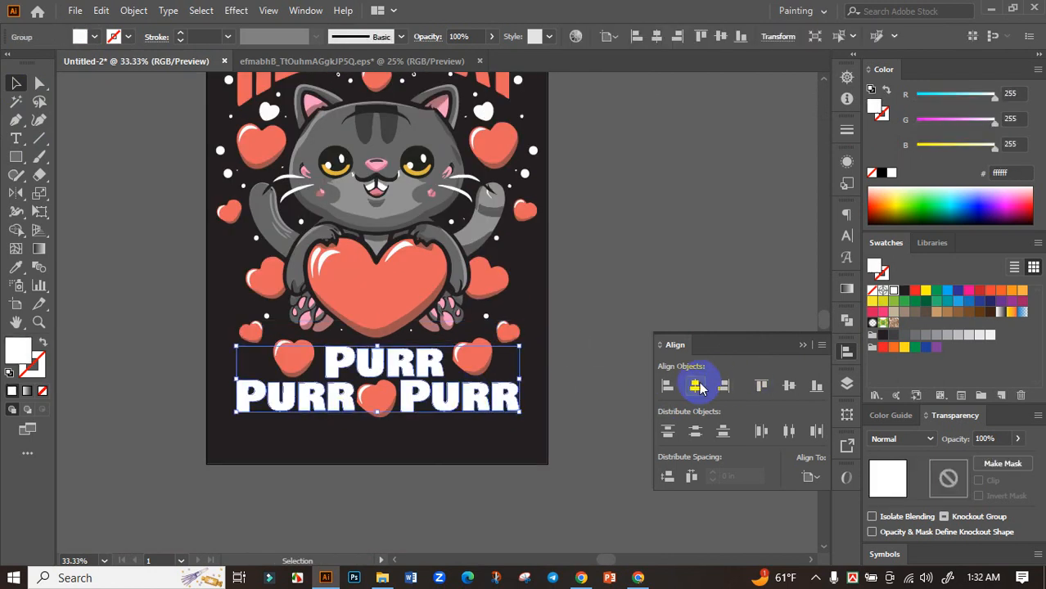
click(544, 368)
scroll(544, 367, down, 3)
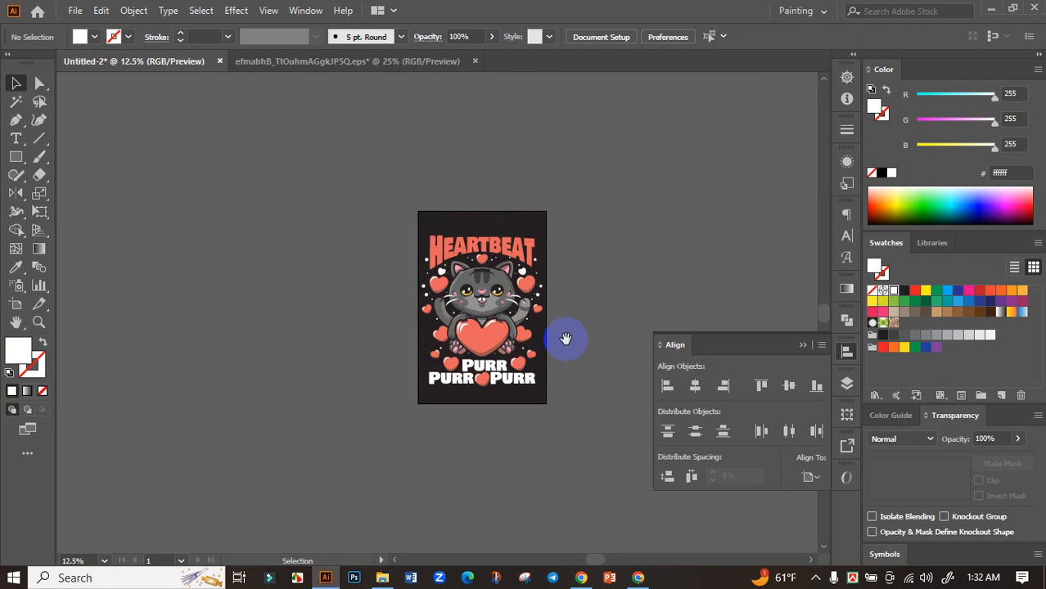
scroll(554, 381, up, 2)
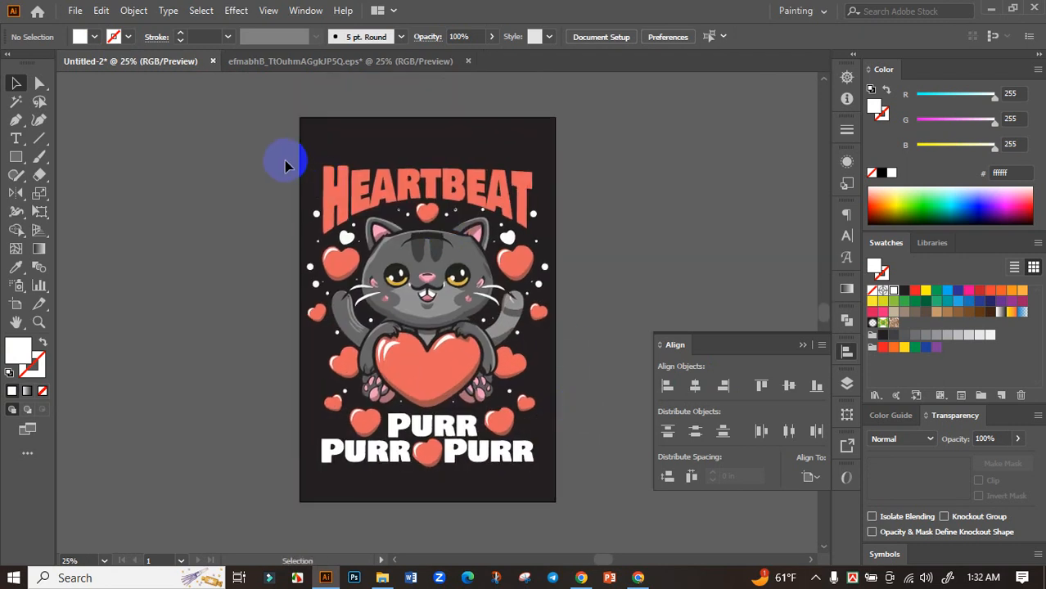
Step: Group the heading, cat, hearts and lettering, and centre the group vertically on the artboard
drag(305, 188, 561, 485)
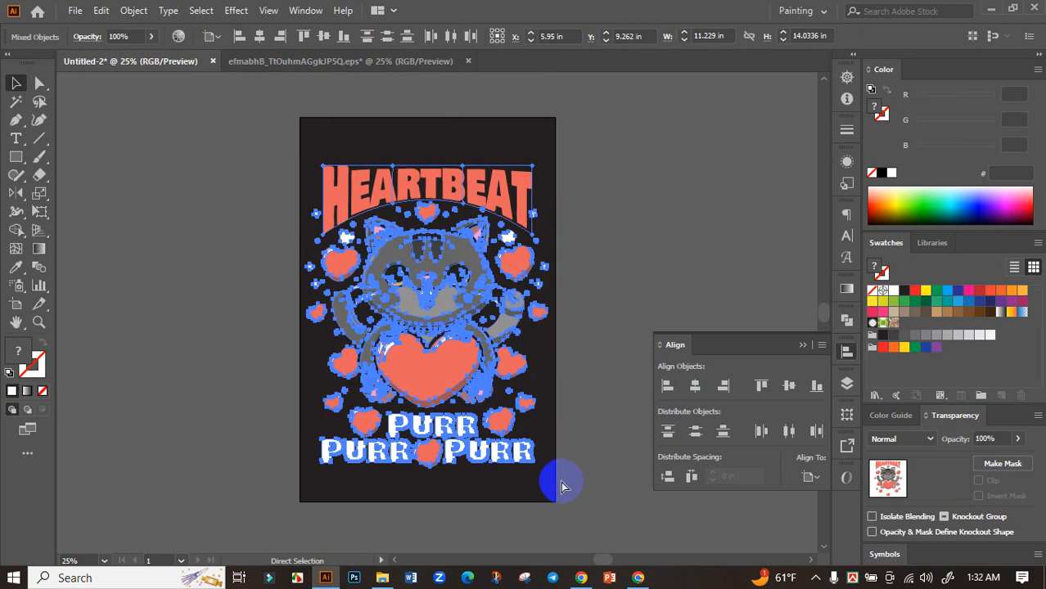
key(ctrl+g)
click(794, 384)
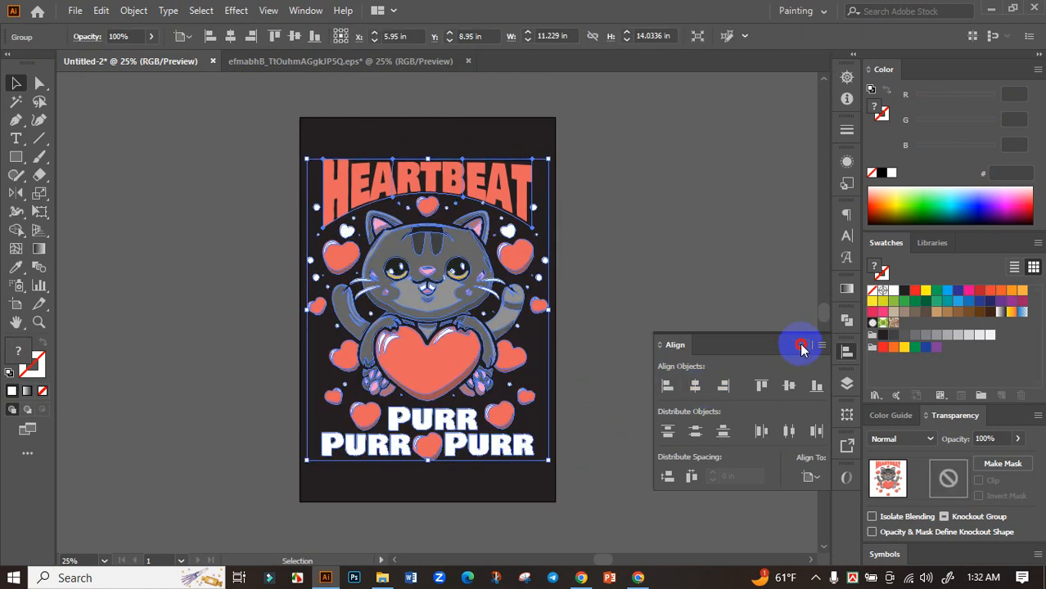
click(801, 344)
Step: Enlarge the grouped design to about 11.63 × 14.53 in and expand it into plain vector shapes
drag(549, 460, 551, 468)
click(133, 10)
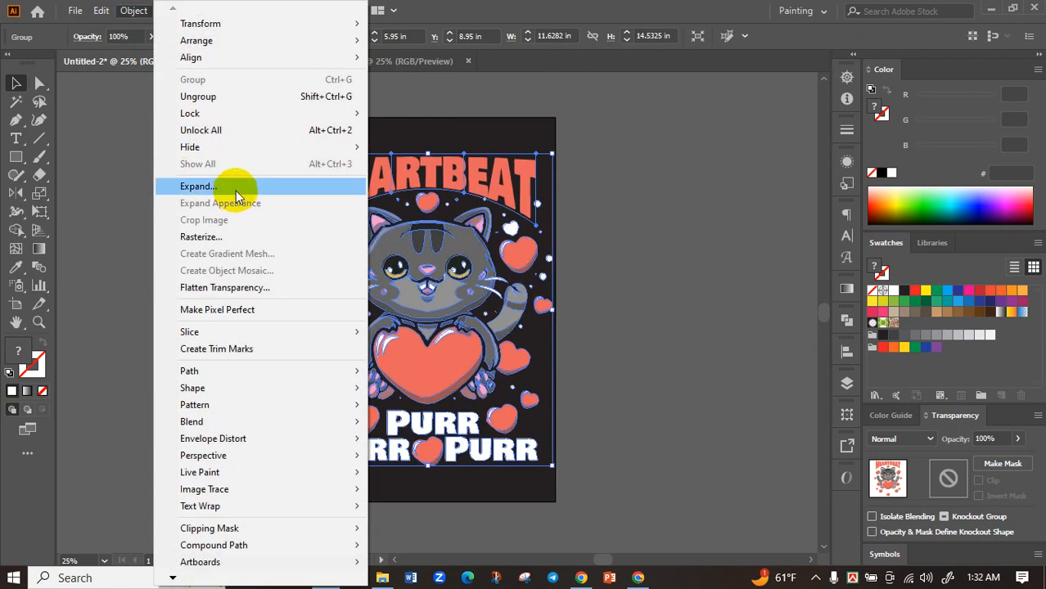
click(237, 187)
click(400, 375)
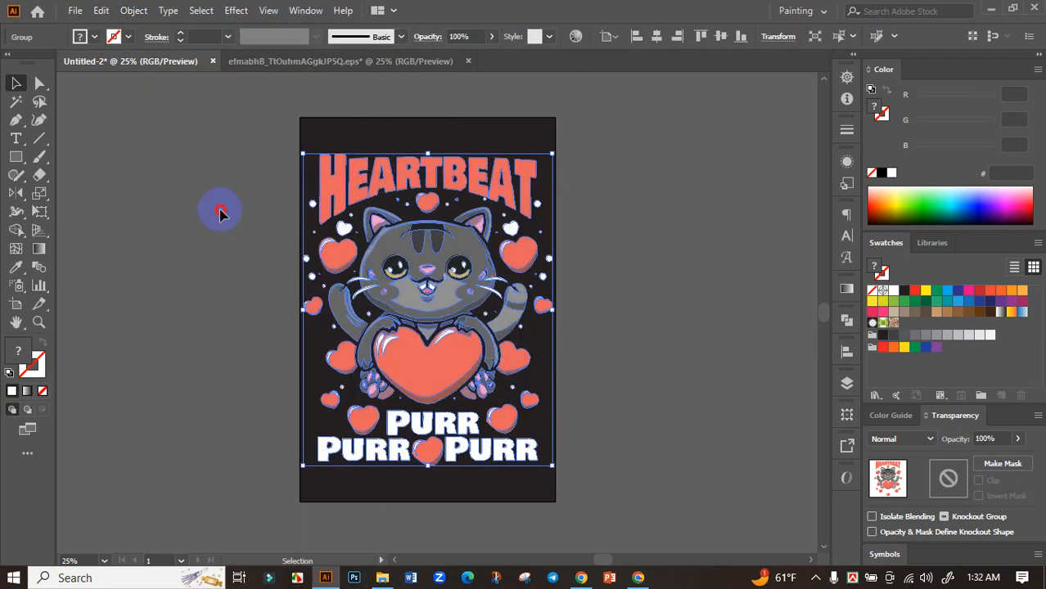
click(220, 212)
click(516, 283)
click(655, 296)
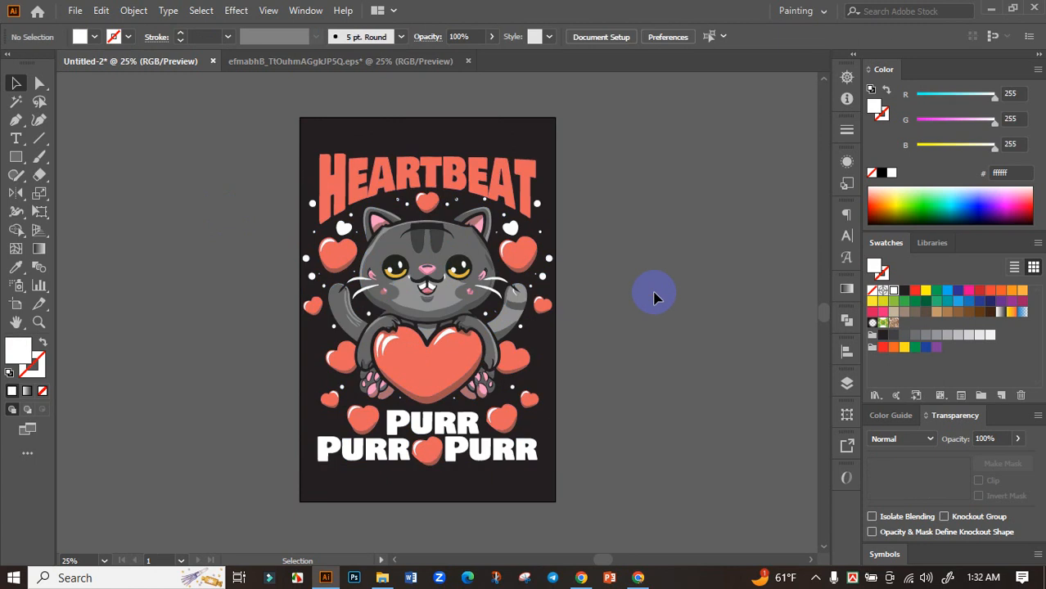